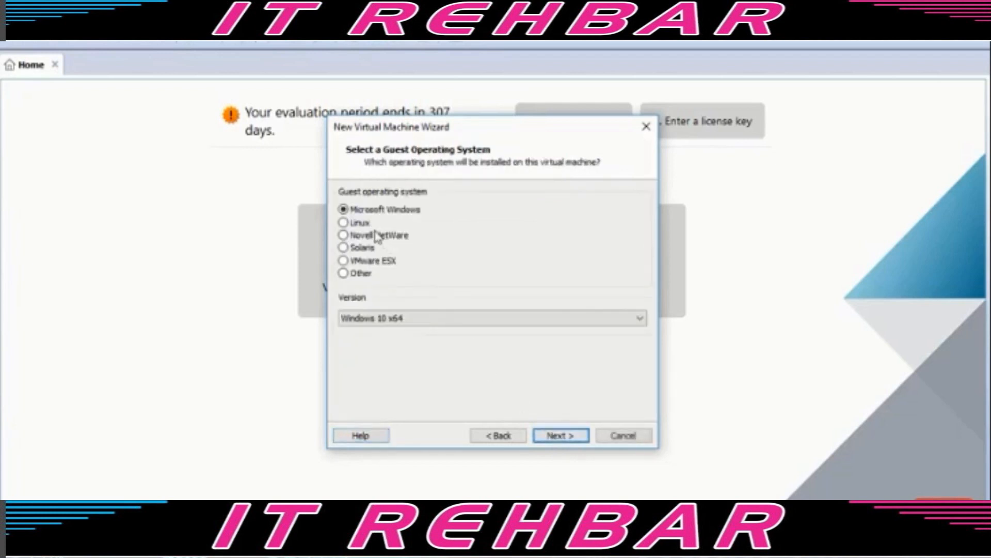
# - Choose Linux as the guest operating system and Debian 9.x 64-bit from the Version list
pyautogui.click(361, 223)
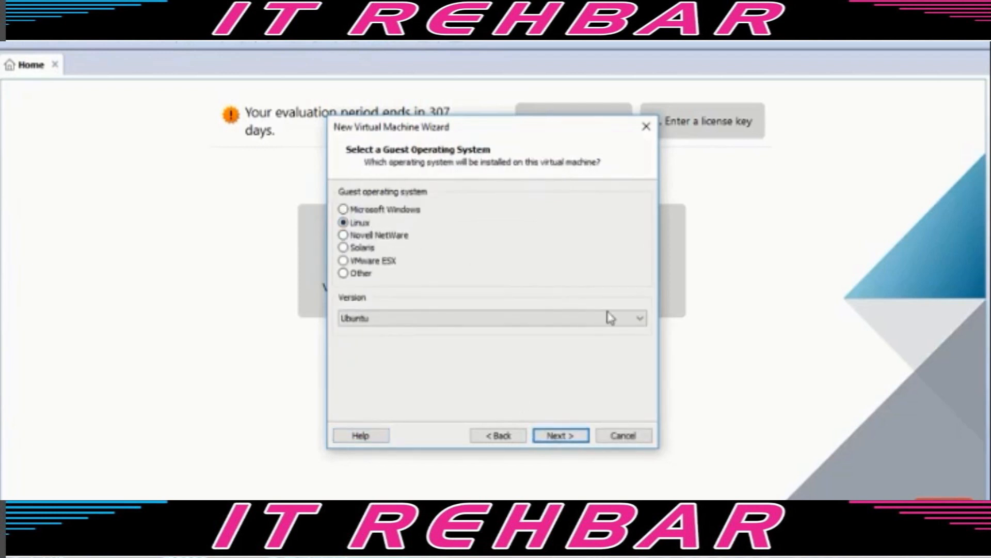
pyautogui.click(637, 318)
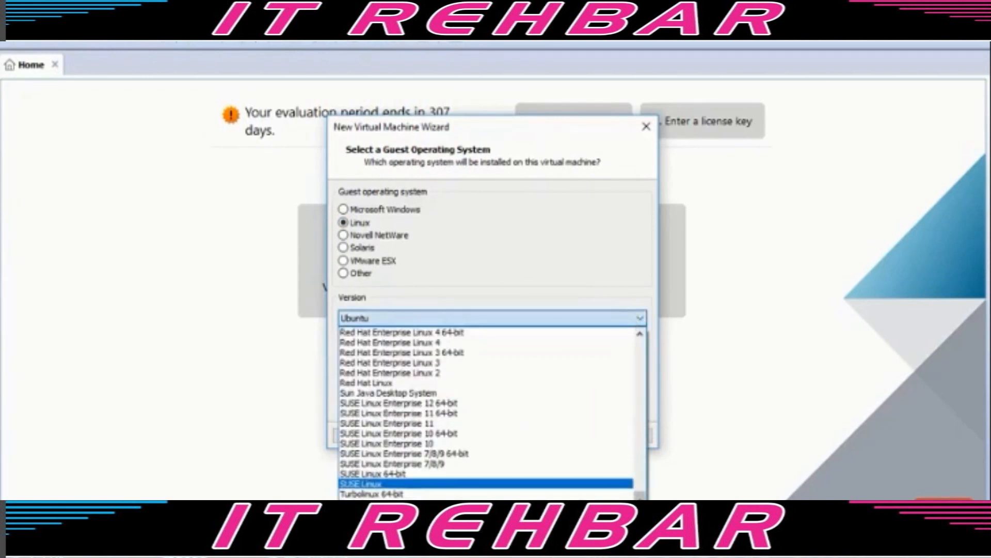
pyautogui.moveTo(638, 497); pyautogui.dragTo(635, 385)
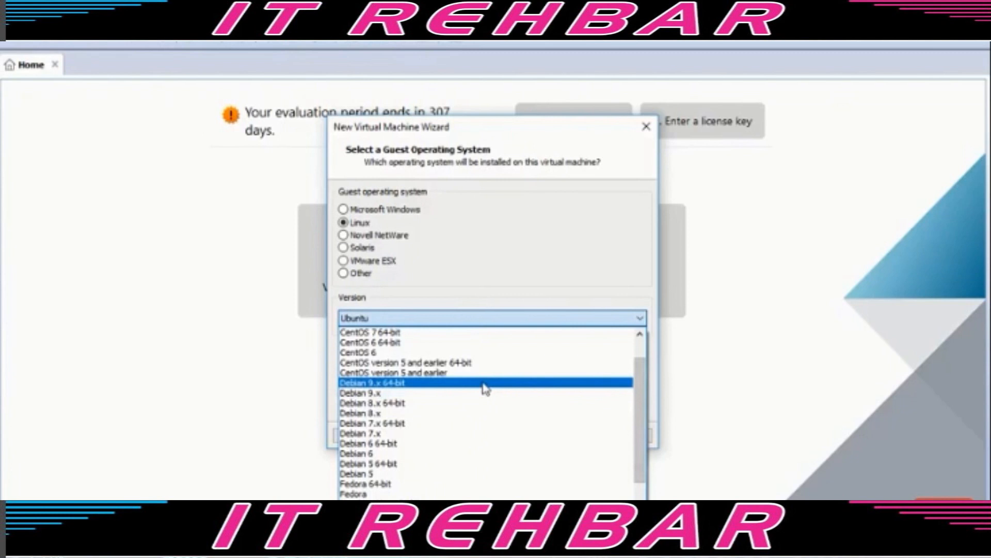
pyautogui.click(484, 382)
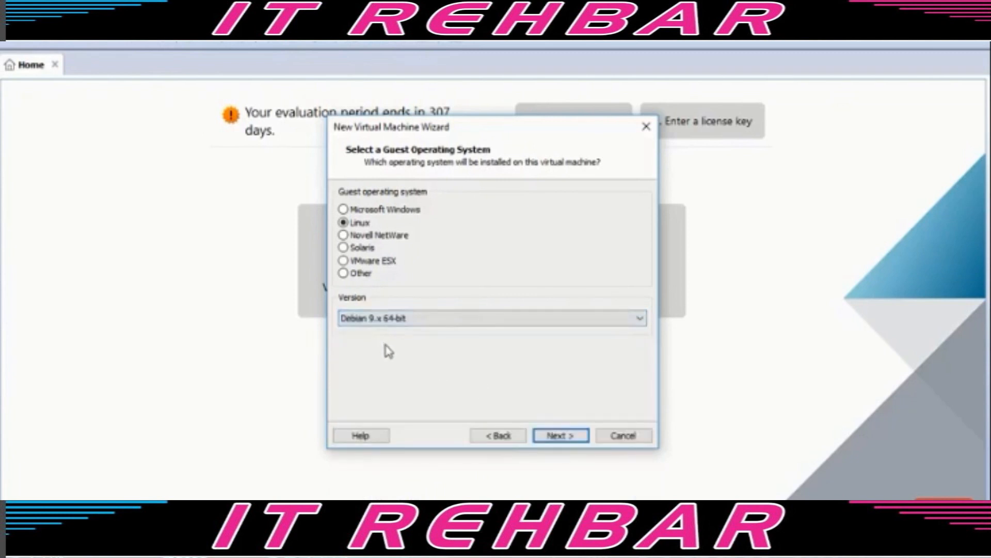
# - Name the VM ProxmoxMailGateway5 and give it a 60 GB disk stored as a single file
pyautogui.click(560, 435)
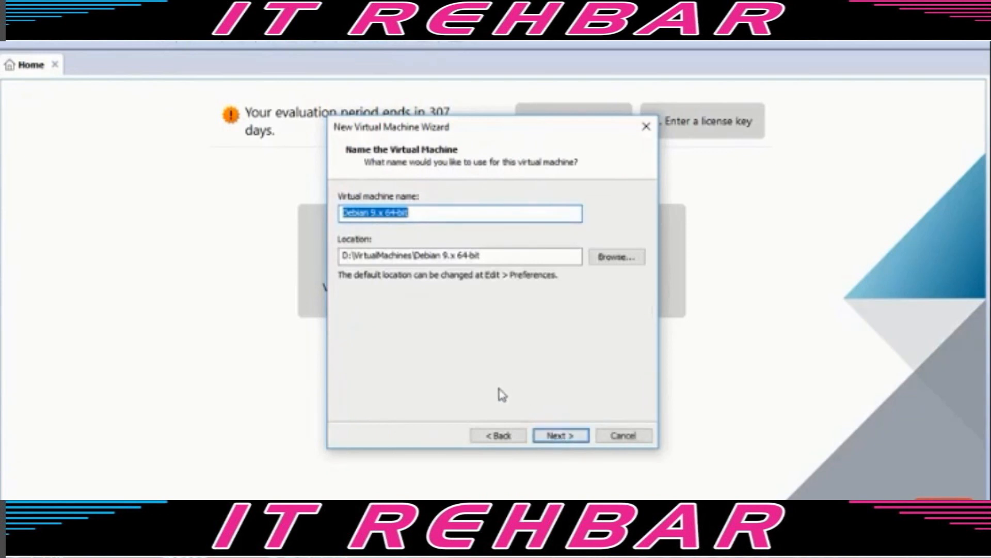
pyautogui.write('Proxmox')
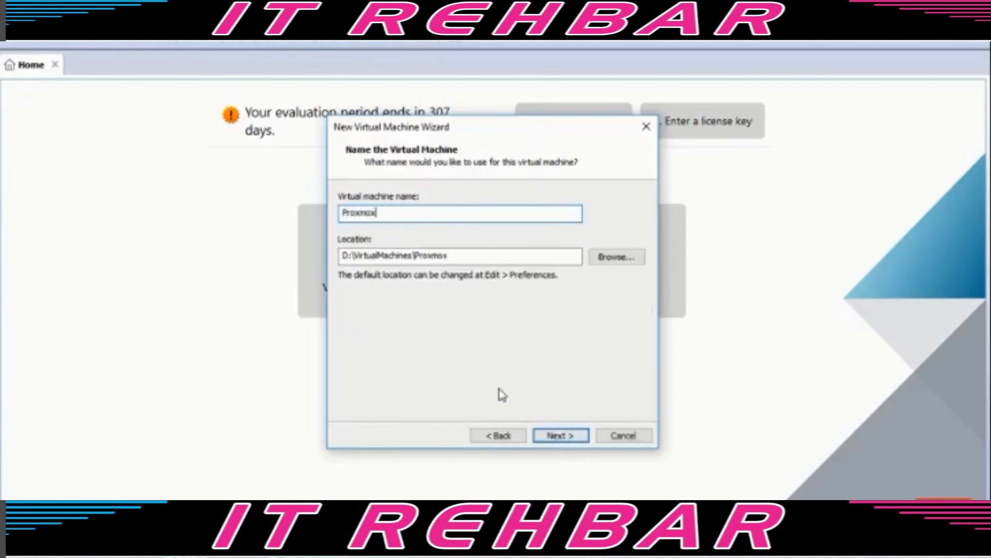
pyautogui.write('MailGateway5')
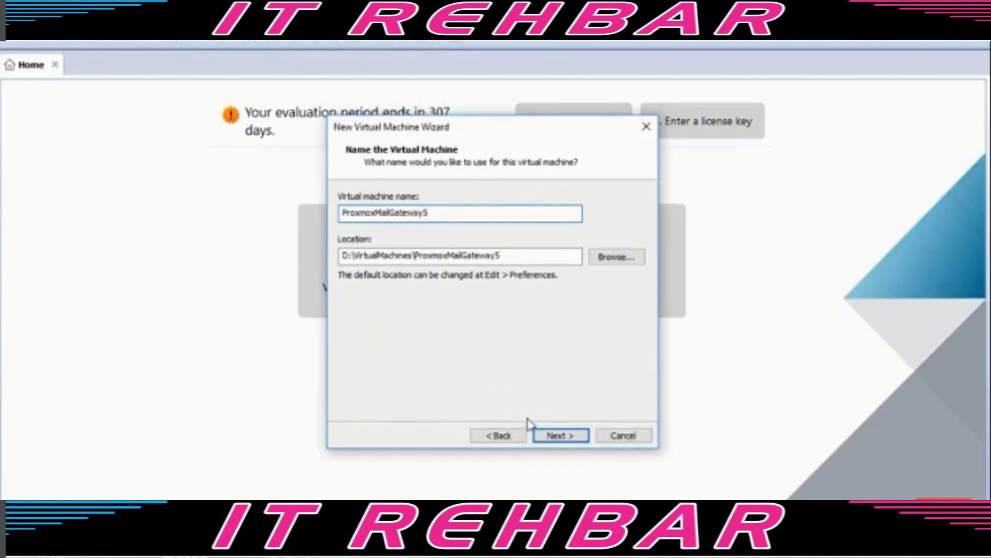
pyautogui.click(561, 434)
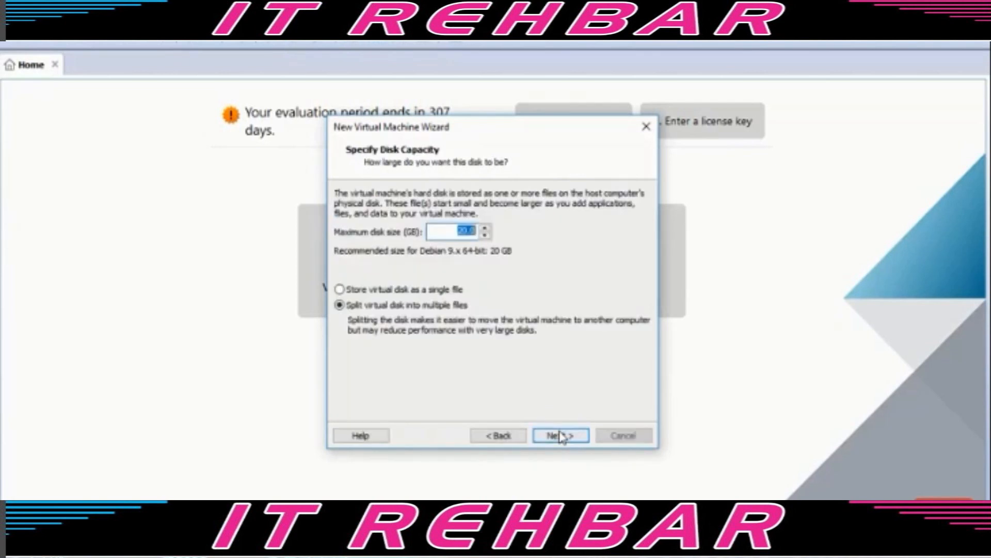
pyautogui.write('60')
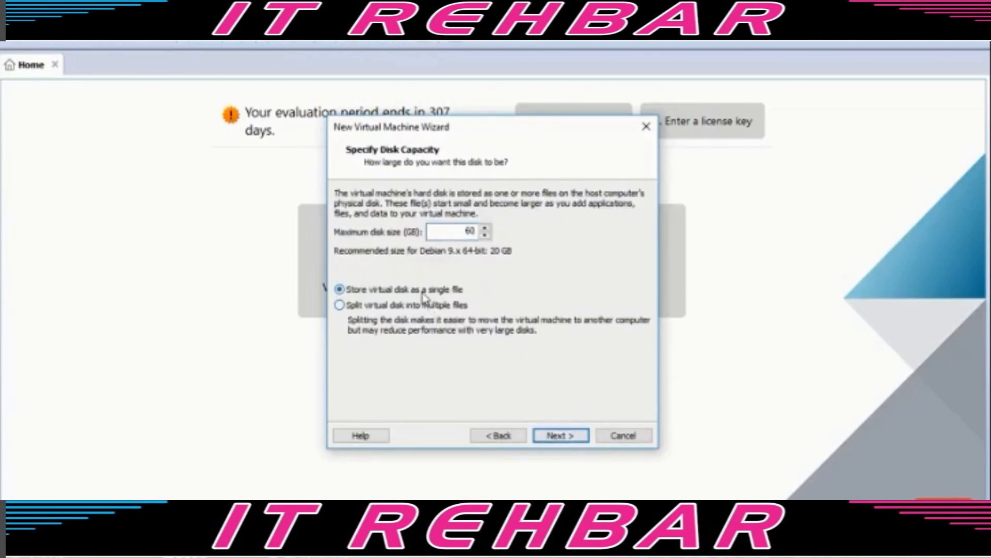
pyautogui.click(560, 436)
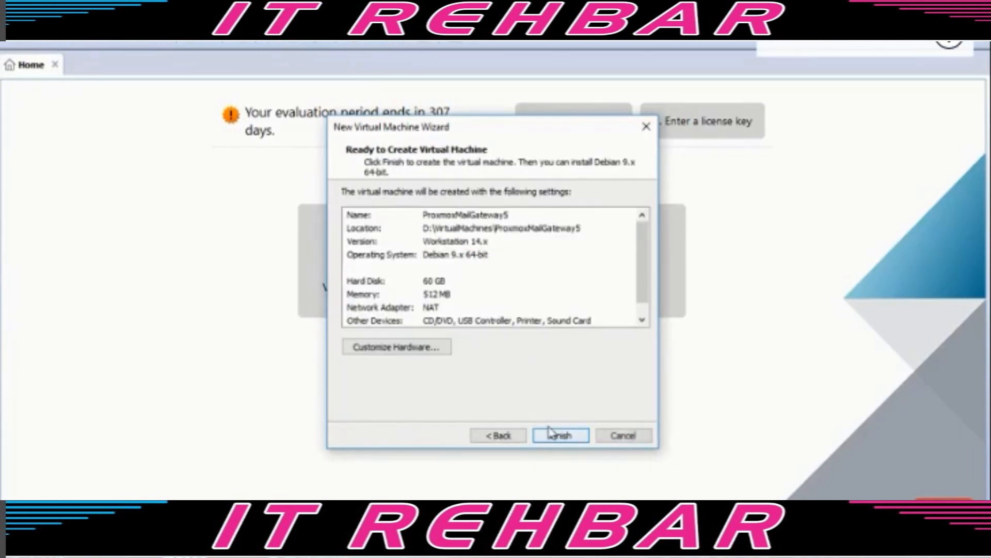
# - Set the VM's memory to 2048 MB and its processor to 2 cores
pyautogui.click(410, 348)
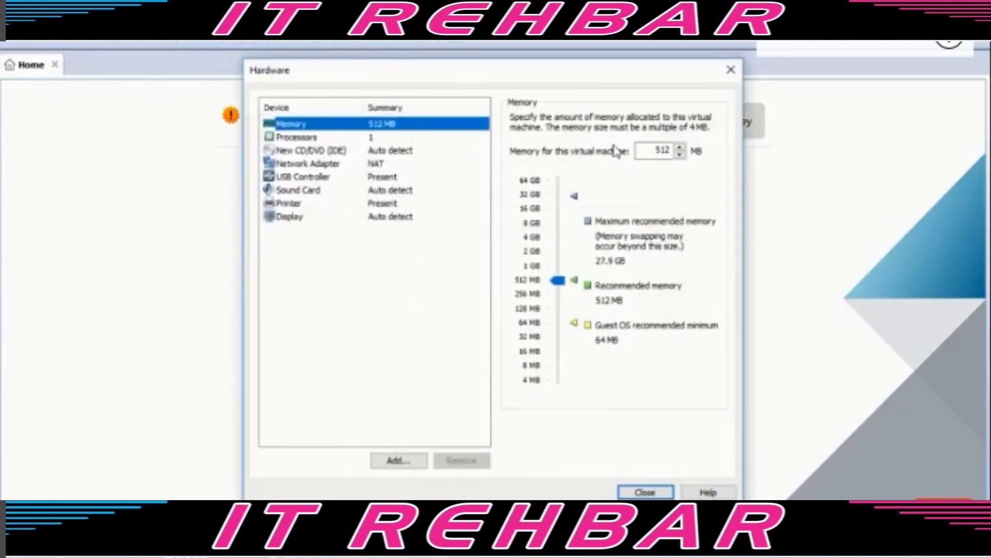
pyautogui.doubleClick(663, 150)
pyautogui.write('2048')
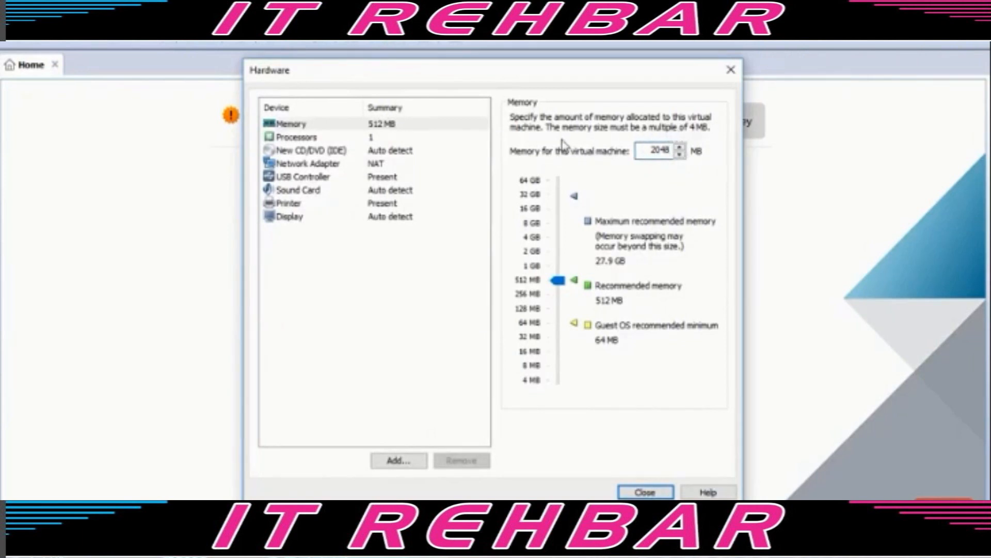
pyautogui.click(398, 138)
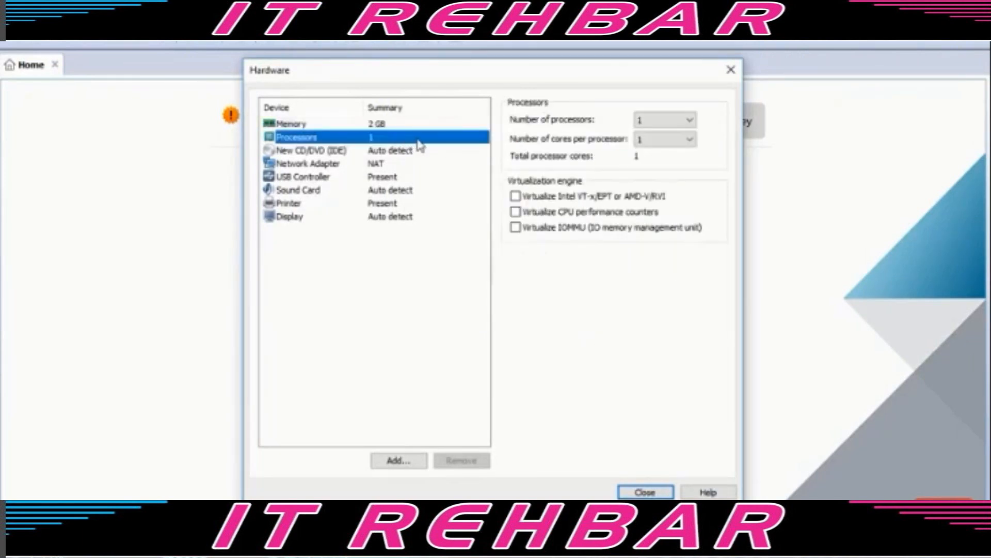
pyautogui.click(643, 144)
pyautogui.click(640, 164)
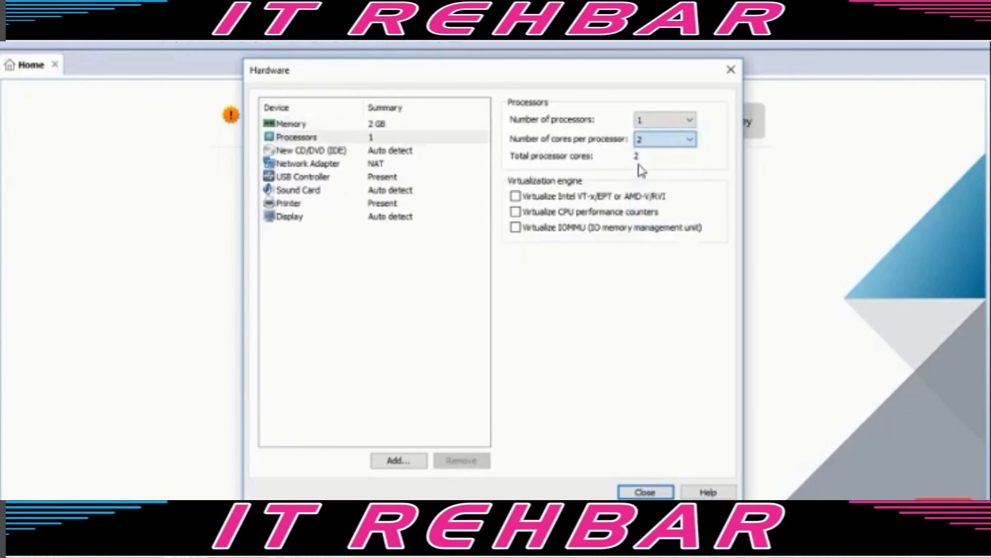
# - Point the CD/DVD drive at the proxmox-mailgateway_5.0-12.iso image file
pyautogui.click(403, 154)
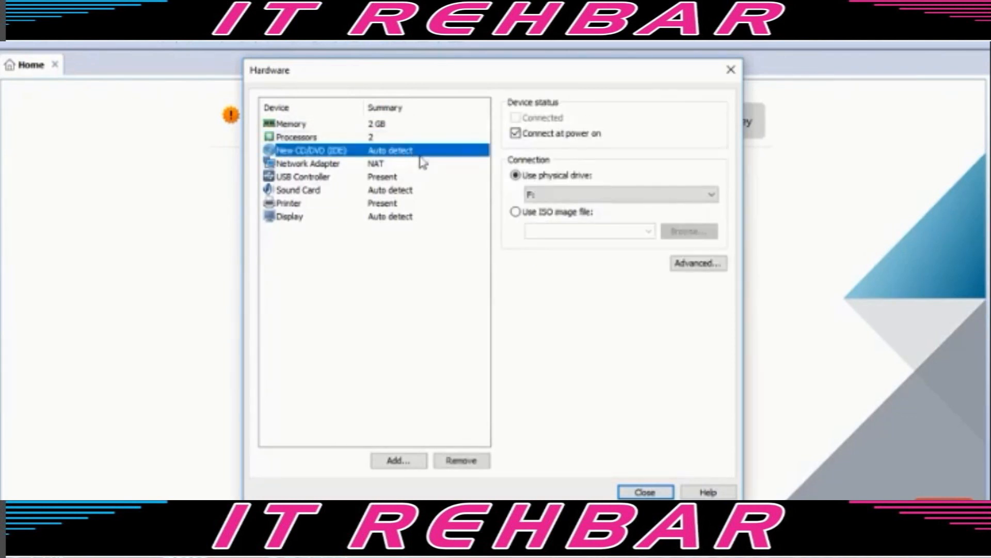
pyautogui.click(549, 216)
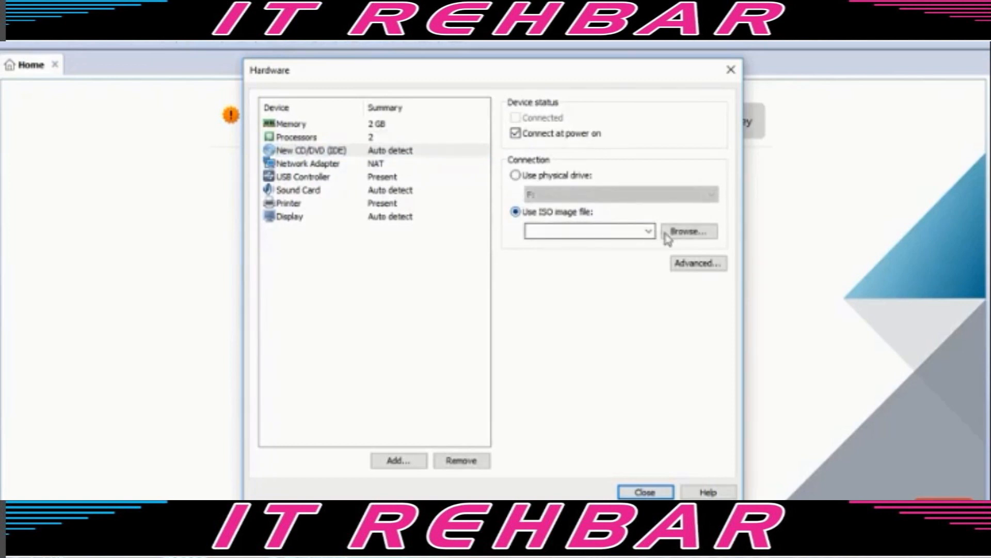
pyautogui.click(688, 240)
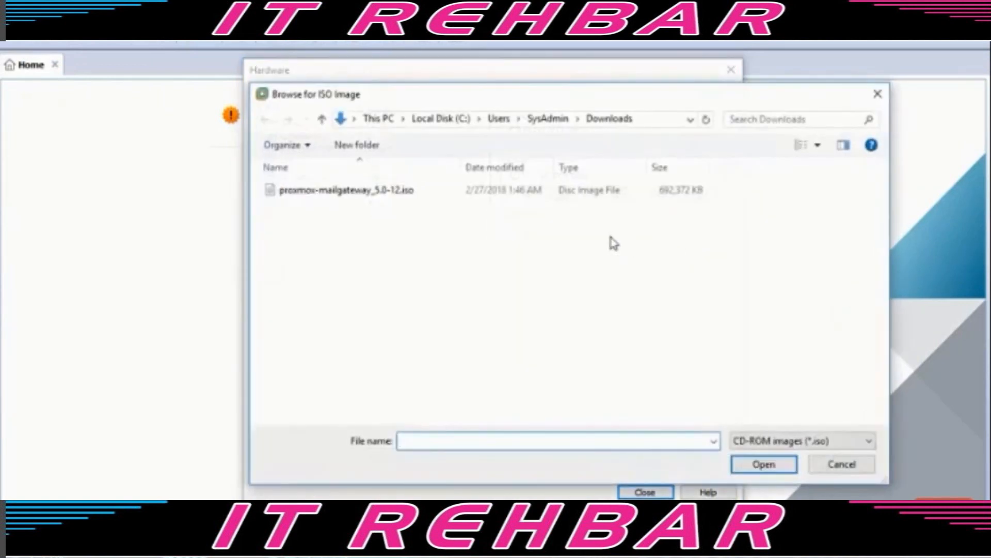
pyautogui.click(417, 194)
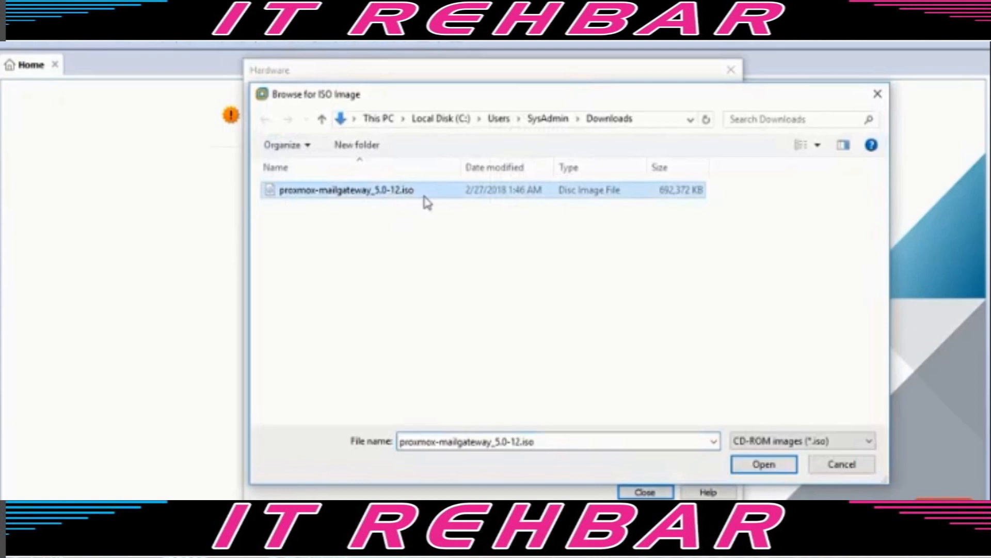
pyautogui.click(763, 464)
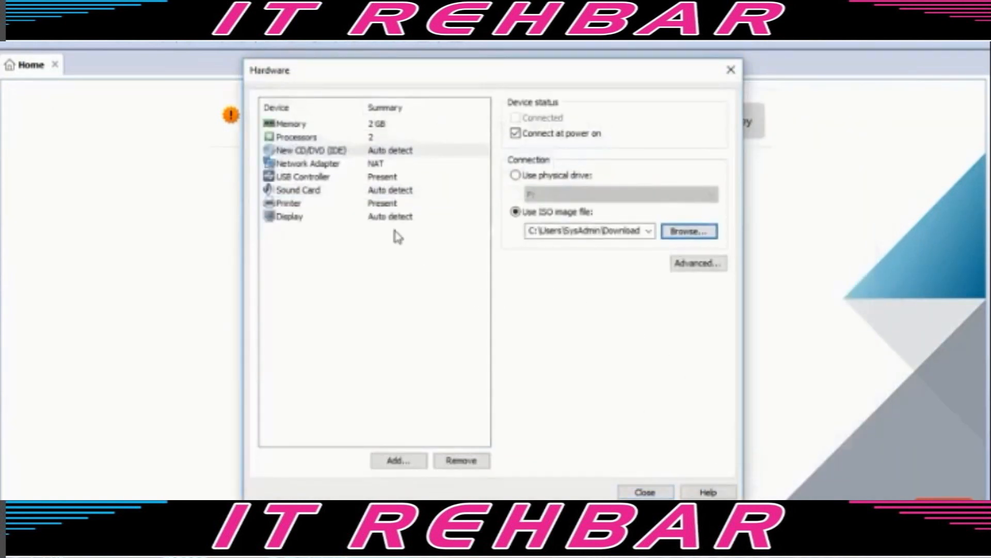
# - Make the network adapter Bridged, remove the USB controller, sound card and printer, and finish the VM
pyautogui.click(350, 171)
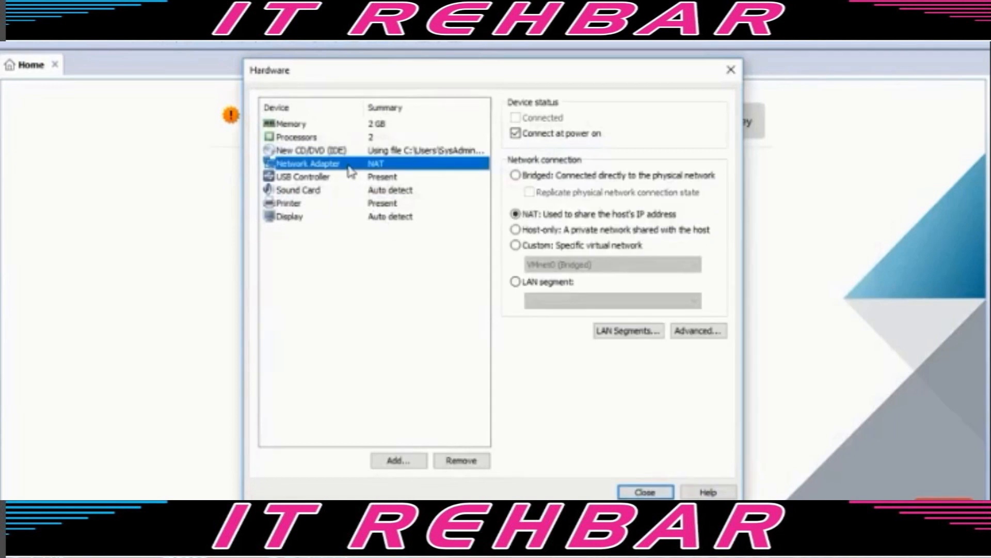
pyautogui.click(536, 178)
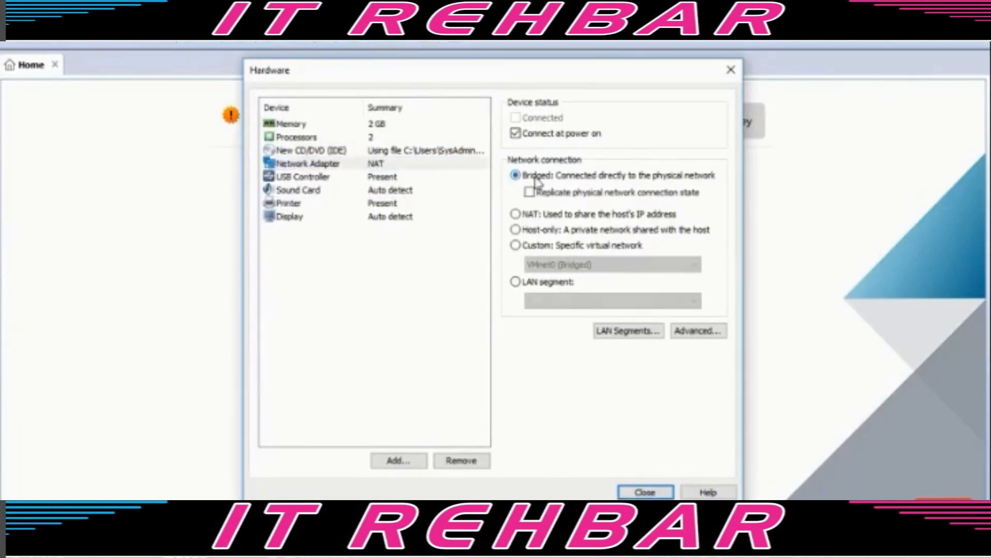
pyautogui.click(323, 177)
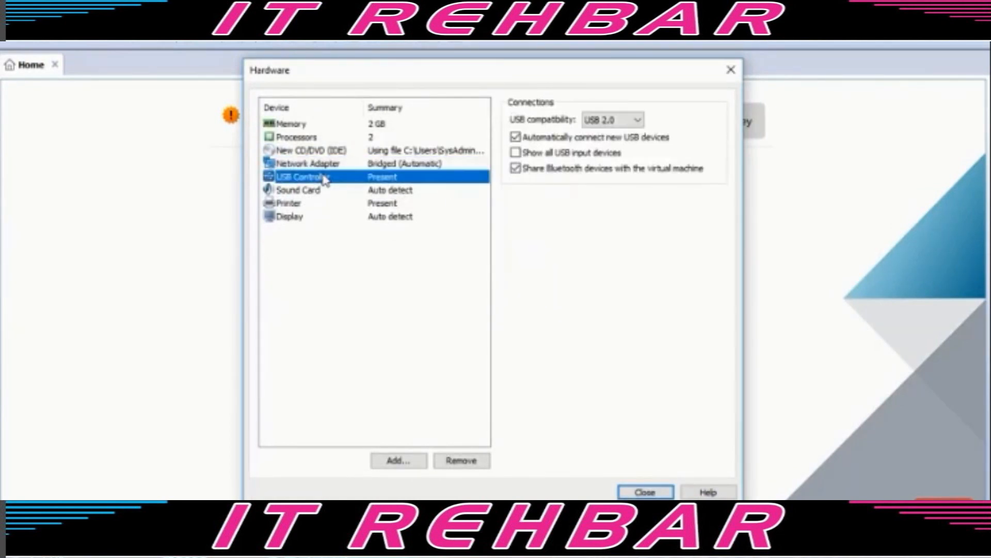
pyautogui.click(454, 461)
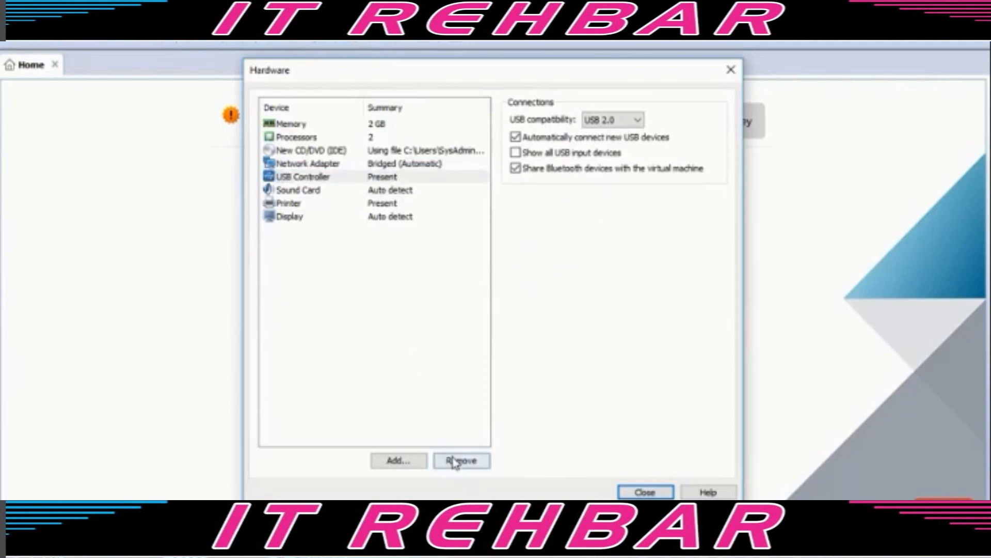
pyautogui.click(454, 461)
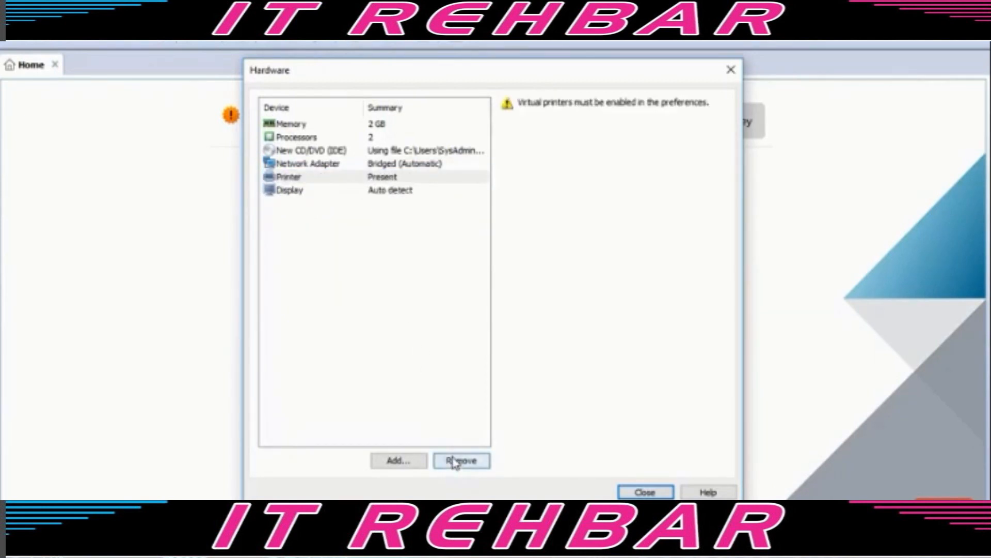
pyautogui.click(454, 461)
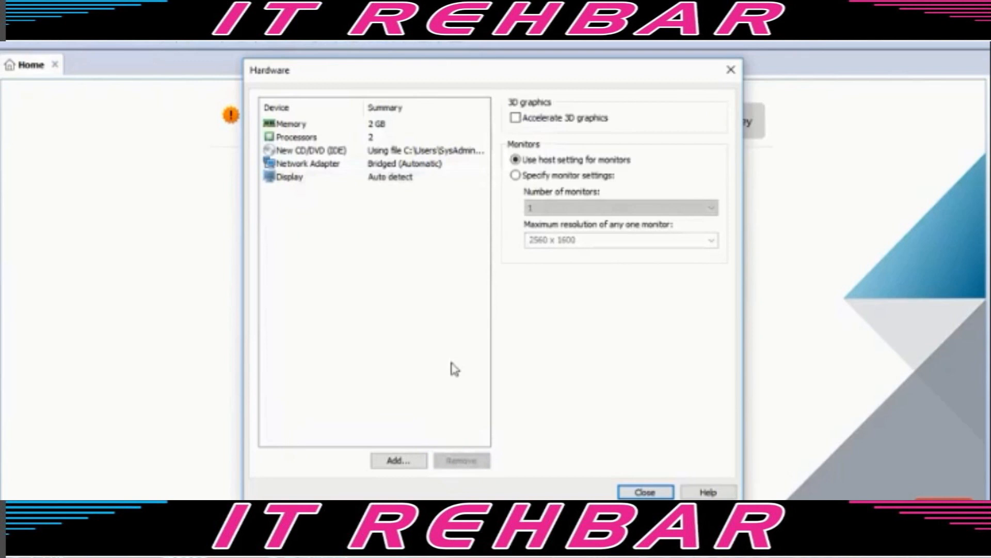
pyautogui.click(638, 493)
pyautogui.click(562, 438)
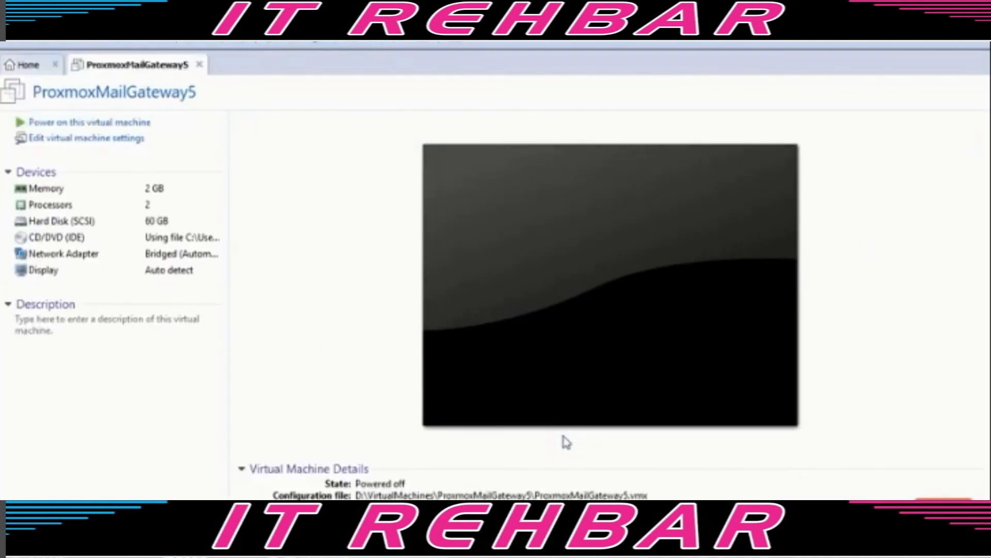
# - Power on ProxmoxMailGateway5 and choose Install Proxmox Mail Gateway from the boot menu
pyautogui.click(109, 124)
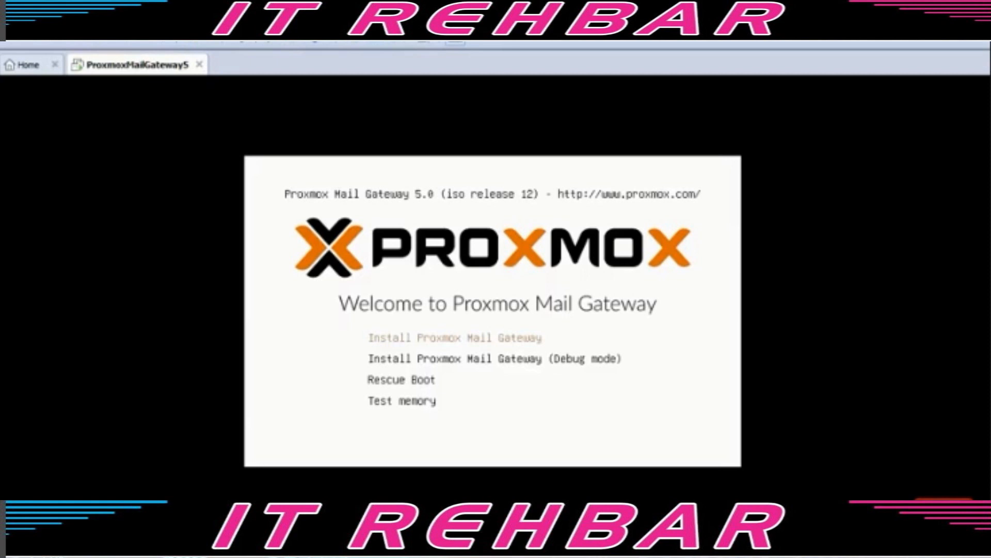
pyautogui.press('Return')
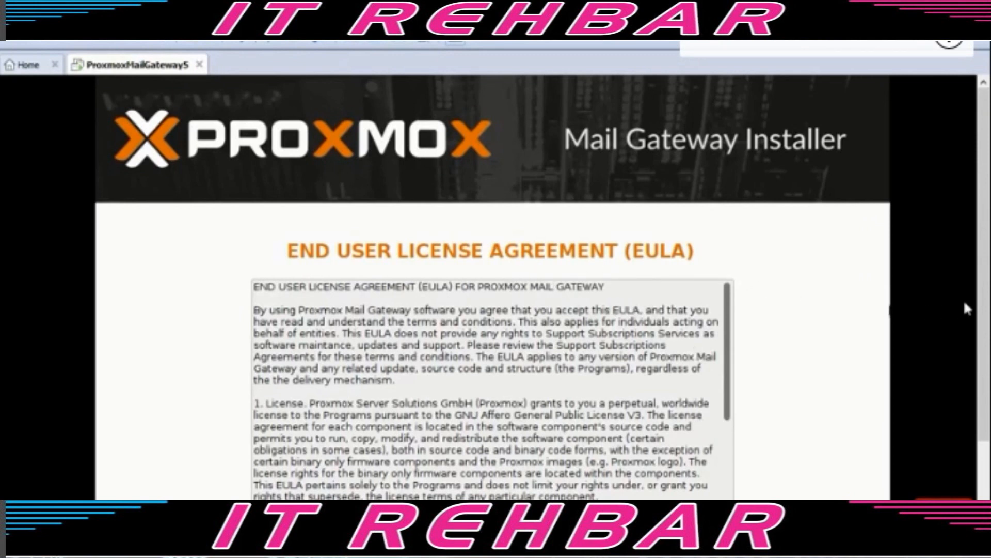
# - Accept the default installation target disk
pyautogui.scroll(-3, 965, 305)
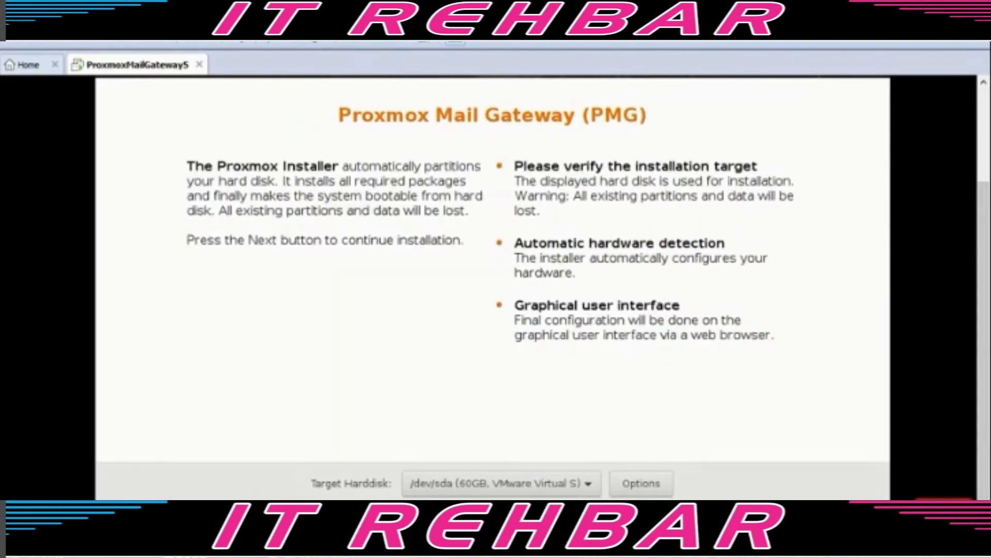
pyautogui.click(592, 483)
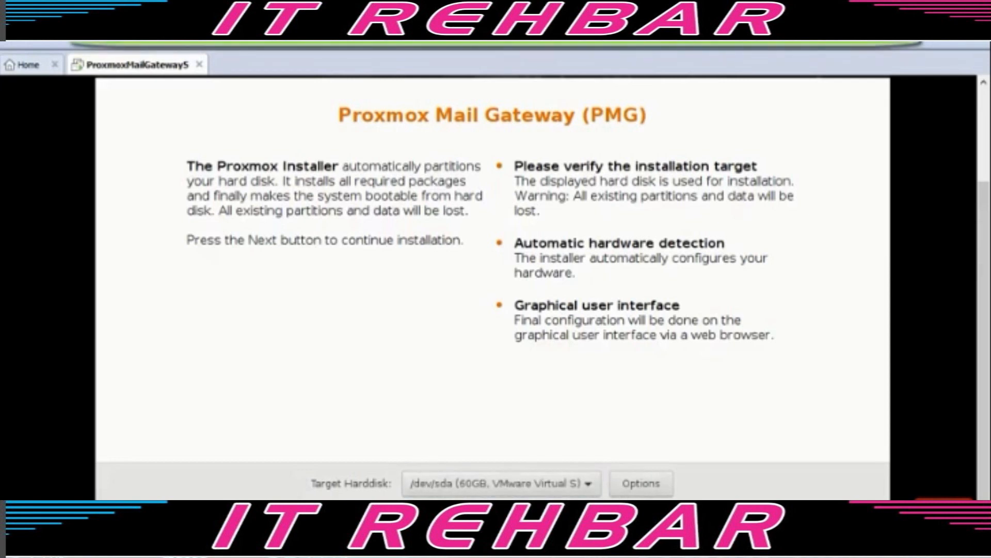
pyautogui.press('Return')
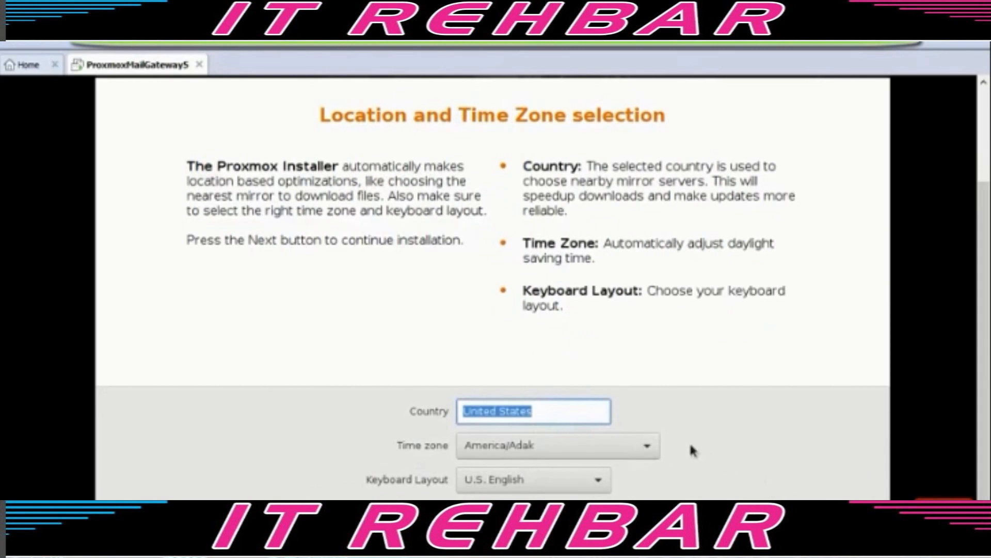
# - Choose the America/Denver time zone and U.S. English keyboard layout, then continue
pyautogui.click(611, 445)
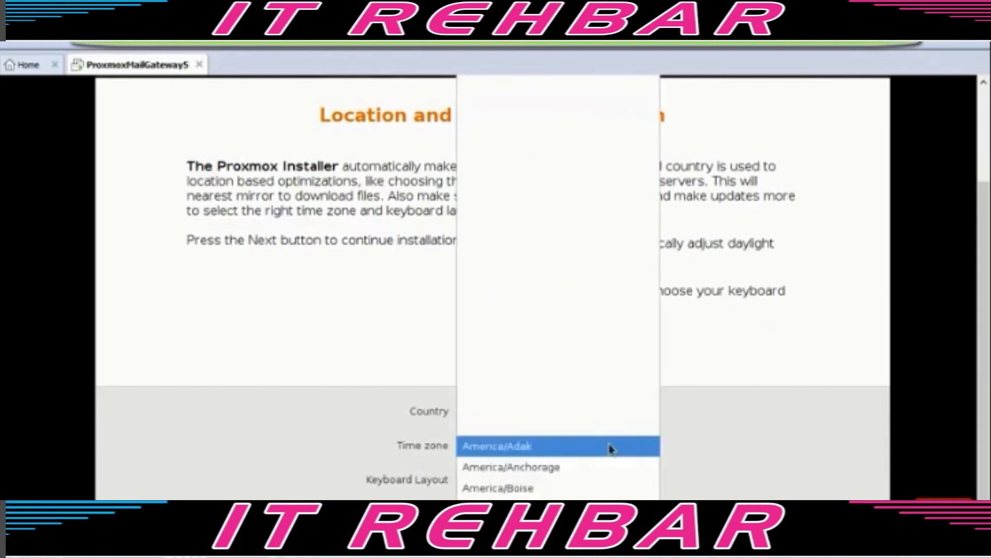
pyautogui.scroll(-1, 608, 490)
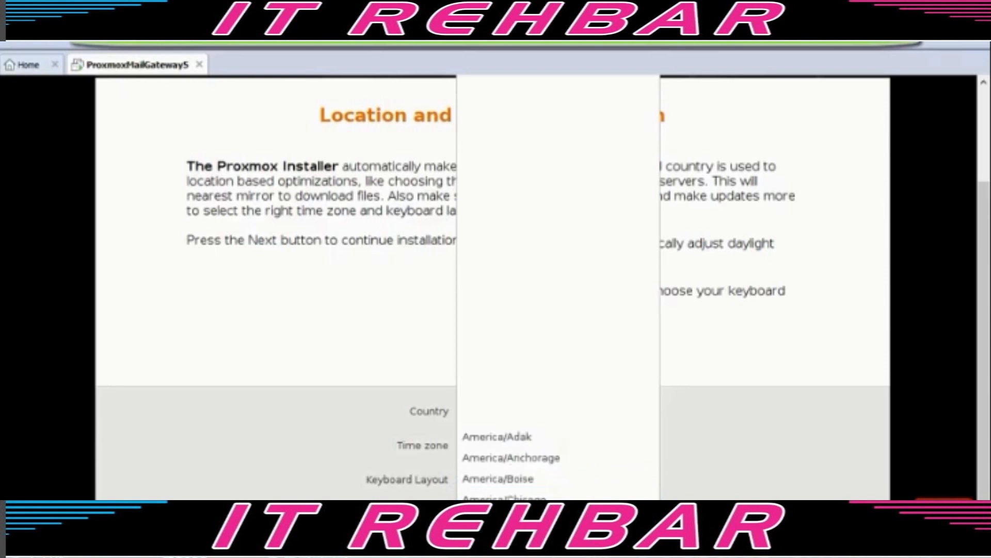
pyautogui.click(606, 521)
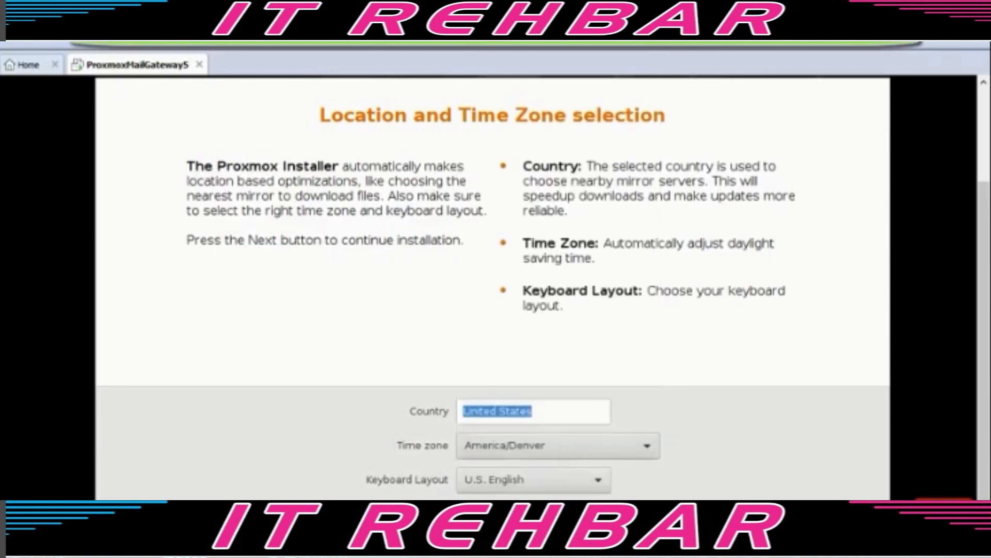
pyautogui.click(602, 489)
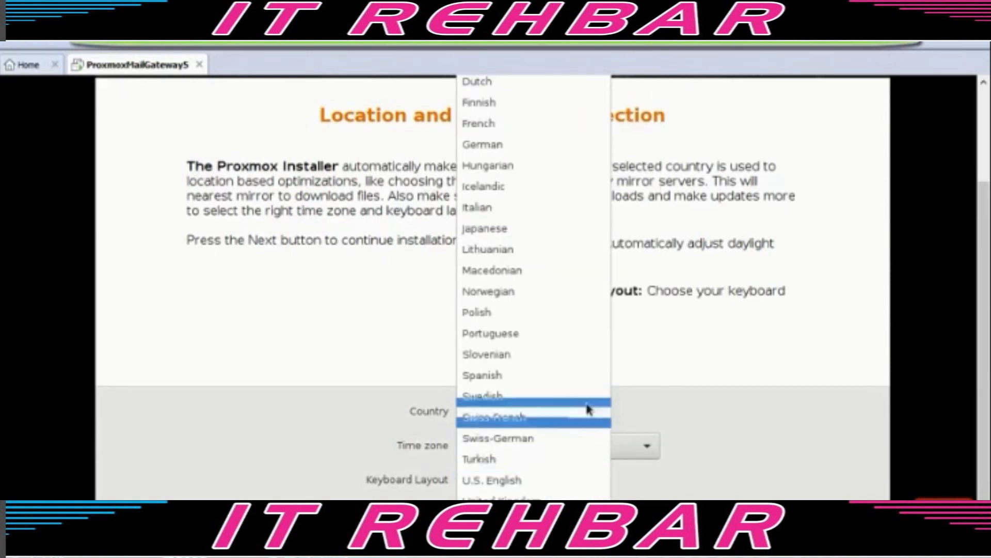
pyautogui.click(571, 482)
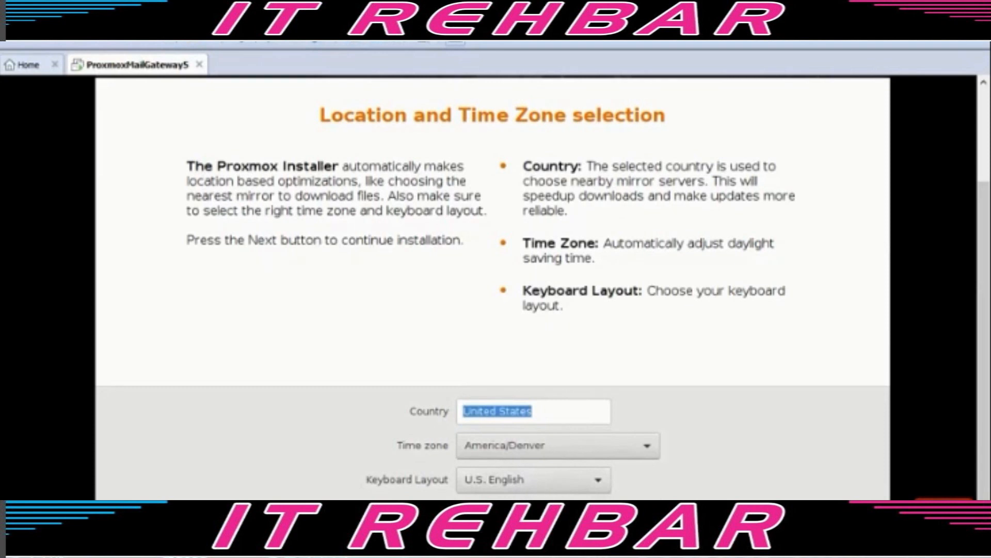
pyautogui.click(851, 529)
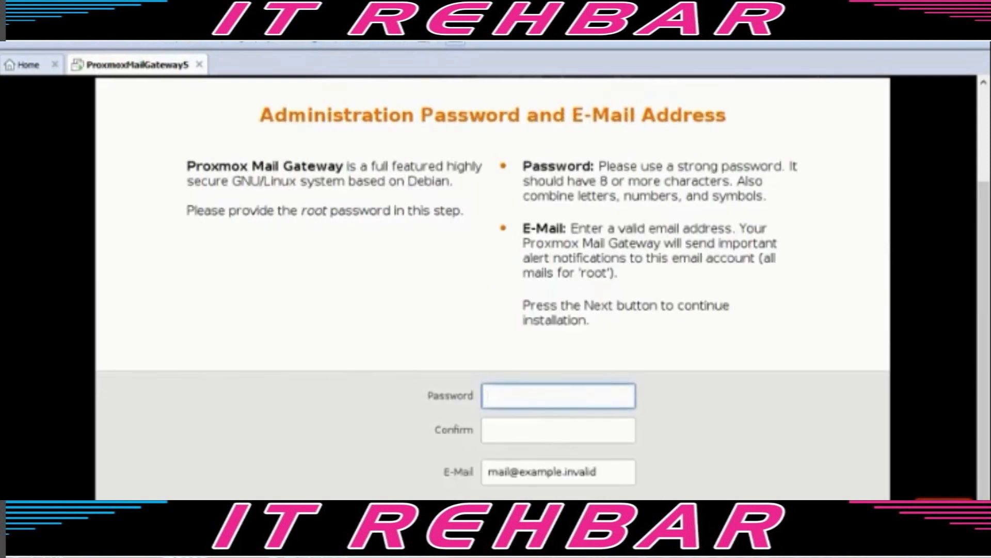
# - Enter and confirm the root password, fill in the admin e-mail address, and continue
pyautogui.write('*********')
pyautogui.press('Tab')
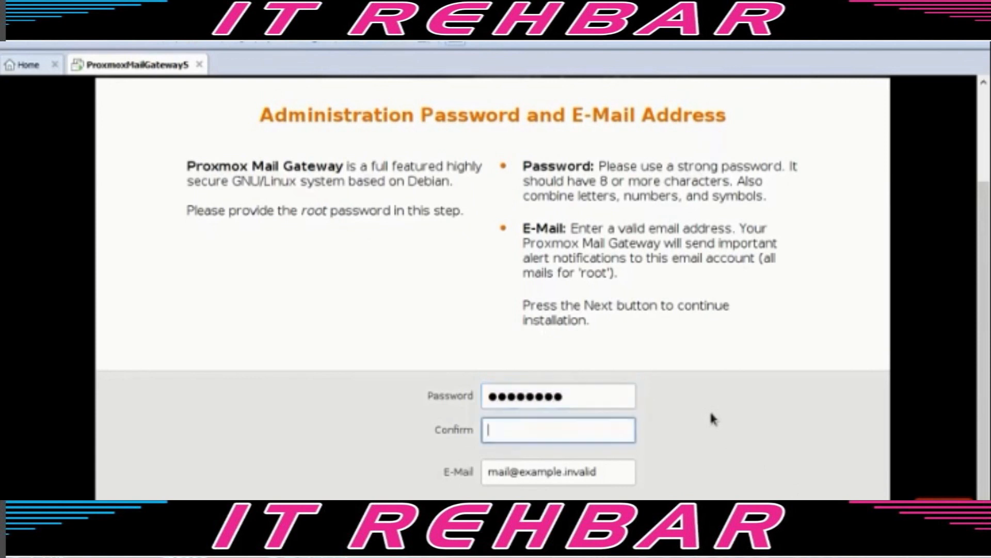
pyautogui.write('*********')
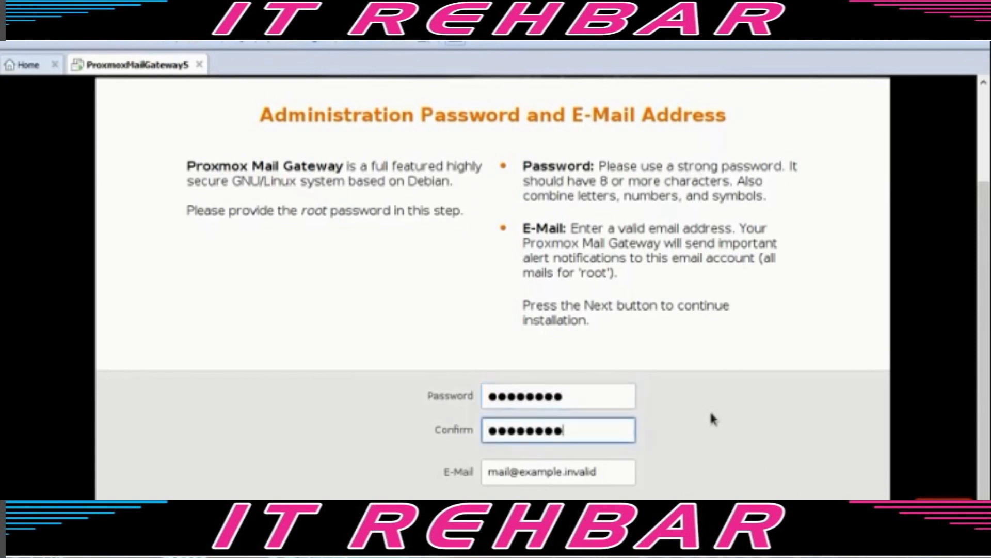
pyautogui.press('Tab')
pyautogui.write('admin@lab.local')
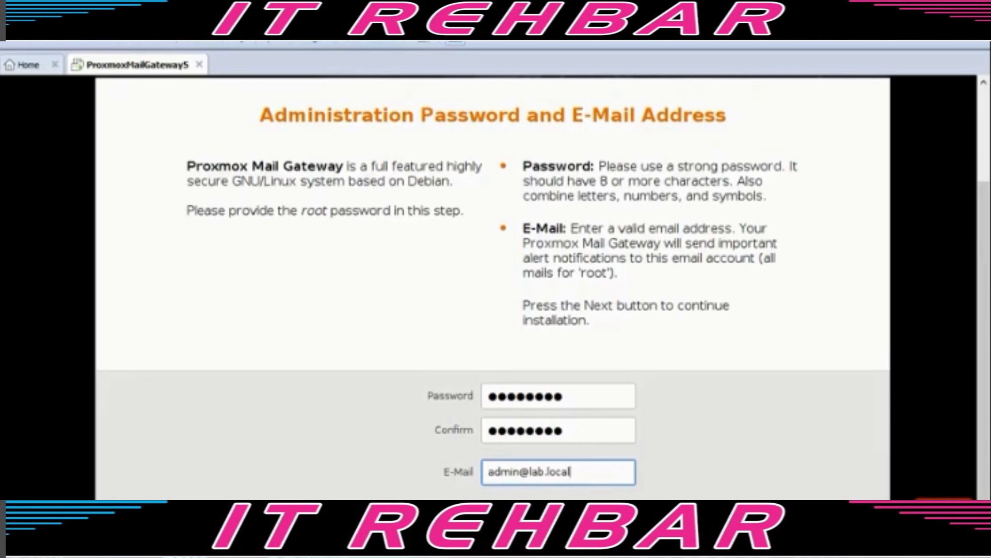
pyautogui.click(854, 534)
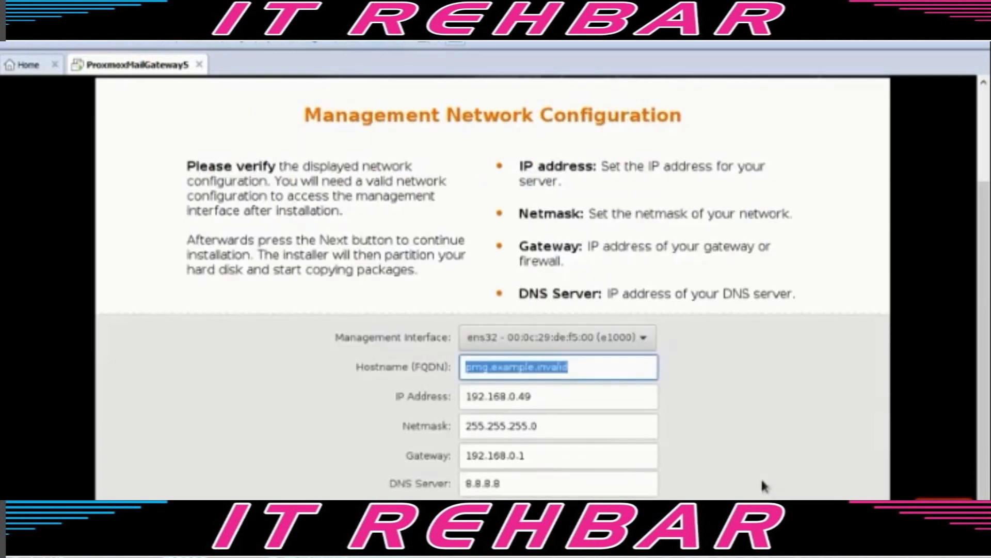
# - Set hostname proxmoxgw.lab.local and IP 192.168.0.200, keep default netmask, gateway and DNS, and install
pyautogui.moveTo(619, 372); pyautogui.dragTo(454, 369)
pyautogui.write('proxmox')
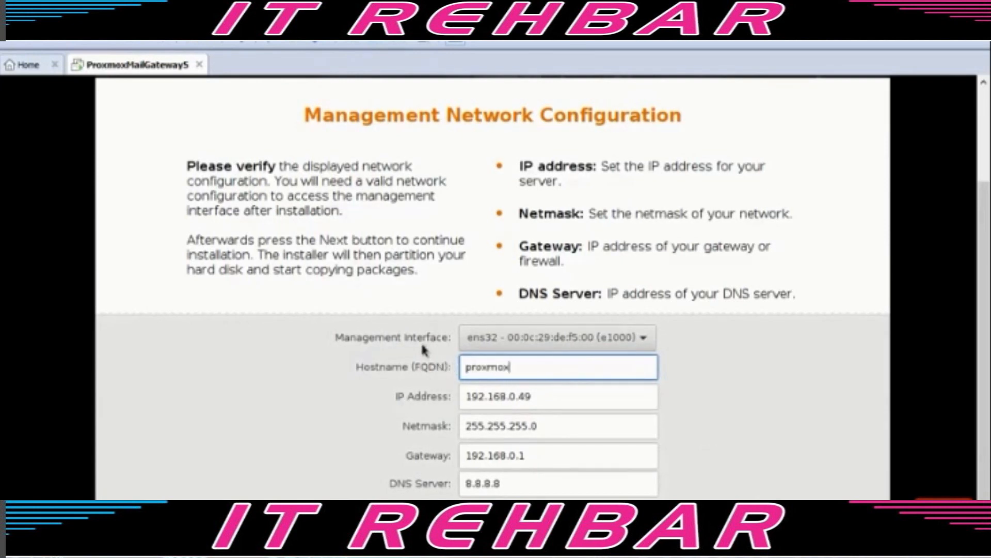
pyautogui.write('gw.lab.local')
pyautogui.press('Tab')
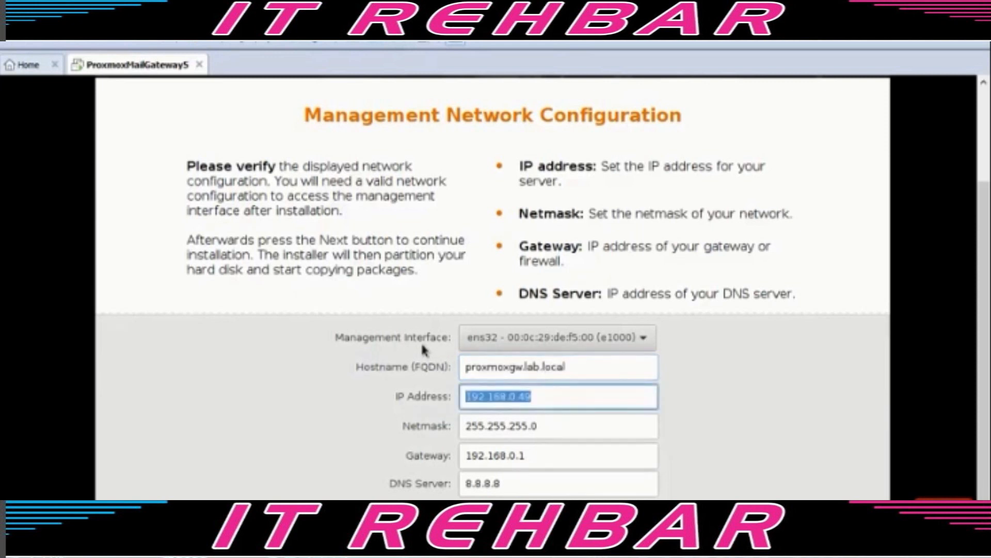
pyautogui.write('192.168.0.200')
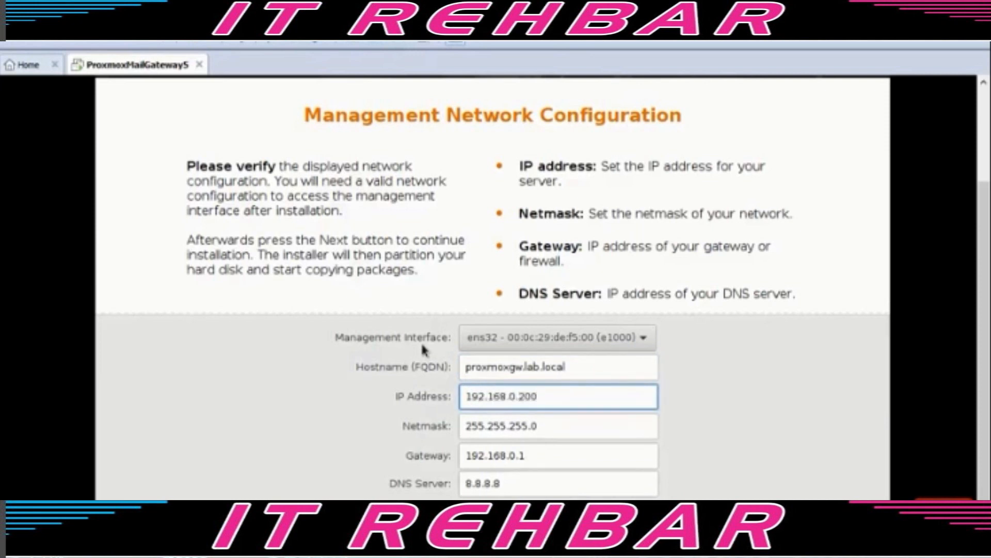
pyautogui.press('Tab')
pyautogui.press('Tab')
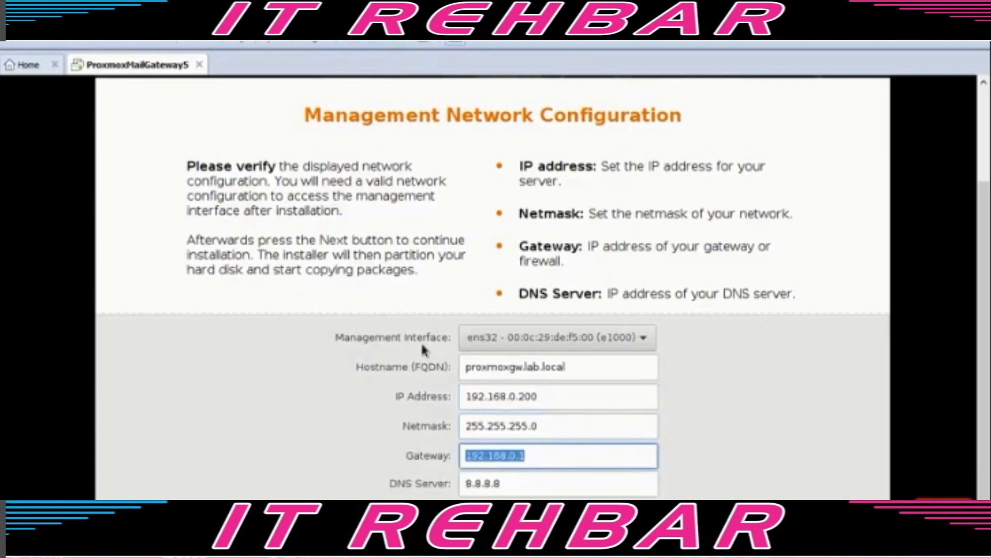
pyautogui.press('Tab')
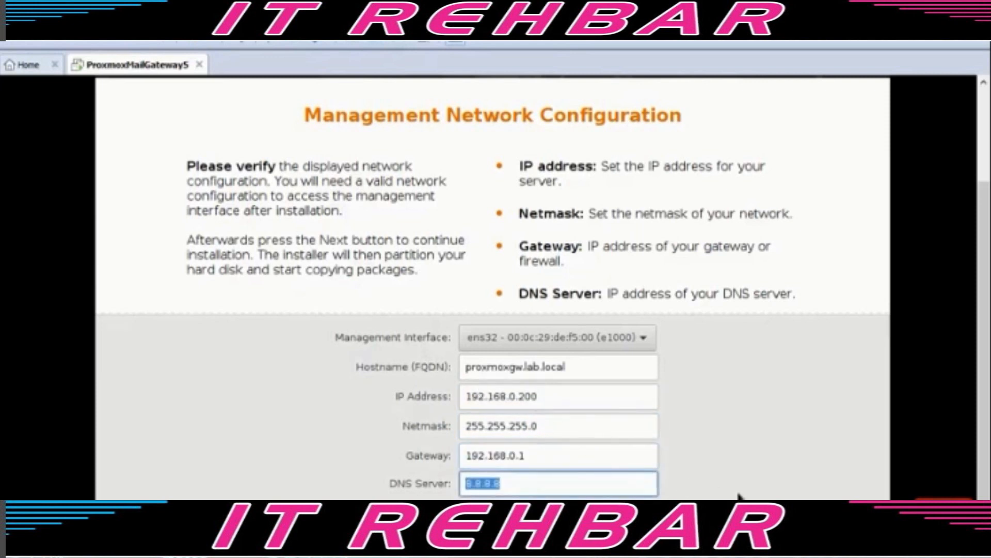
pyautogui.press('Return')
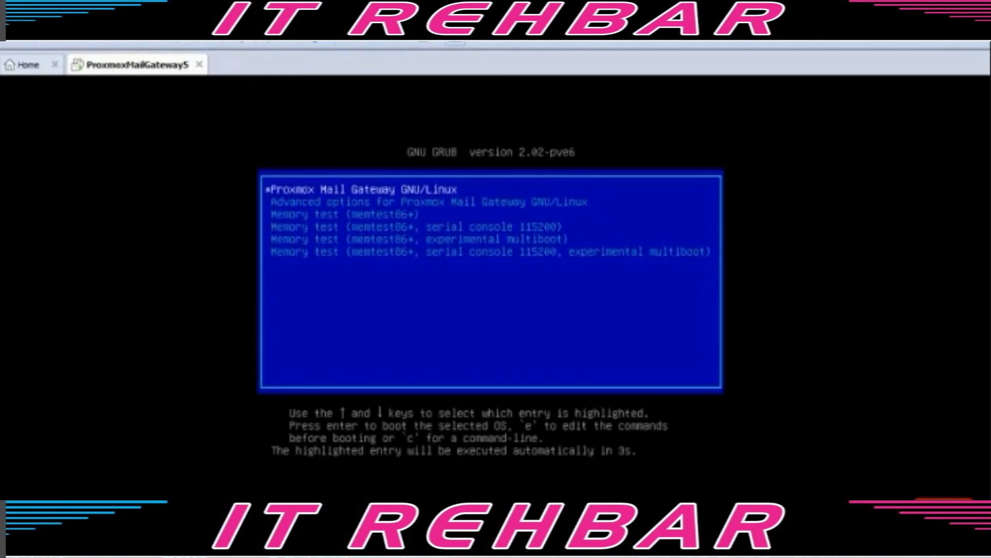
# - Boot Proxmox Mail Gateway from GRUB and log in as root
pyautogui.press('Return')
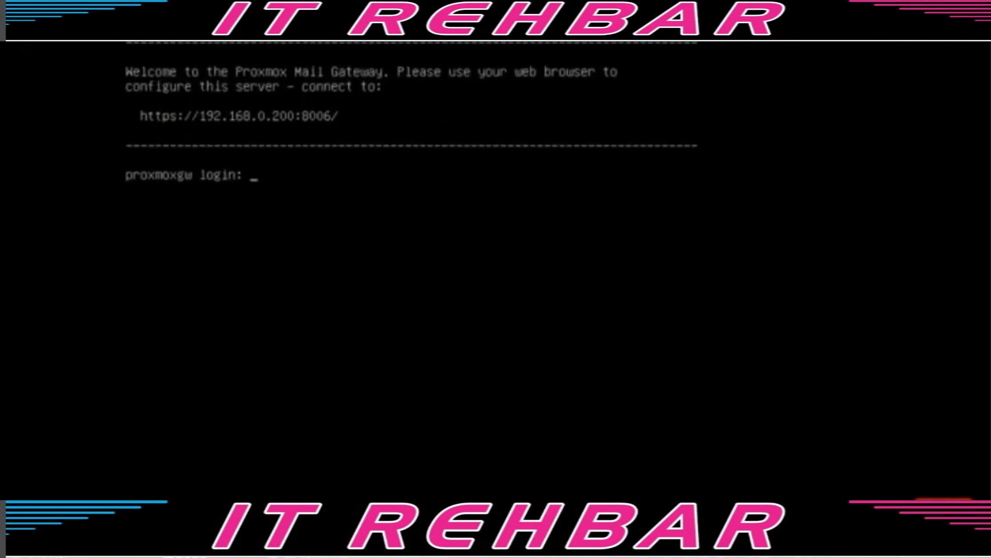
pyautogui.write('root')
pyautogui.press('Return')
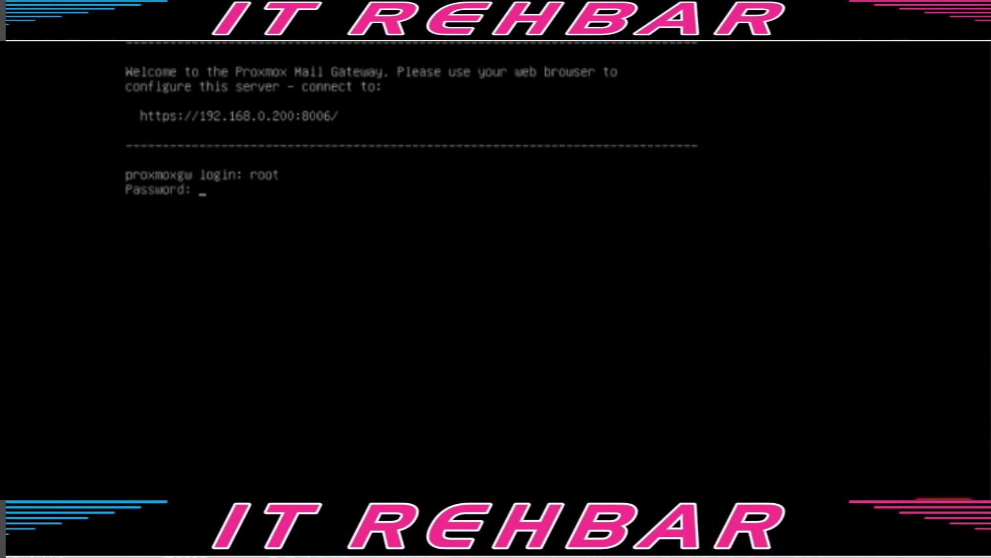
pyautogui.press('Return')
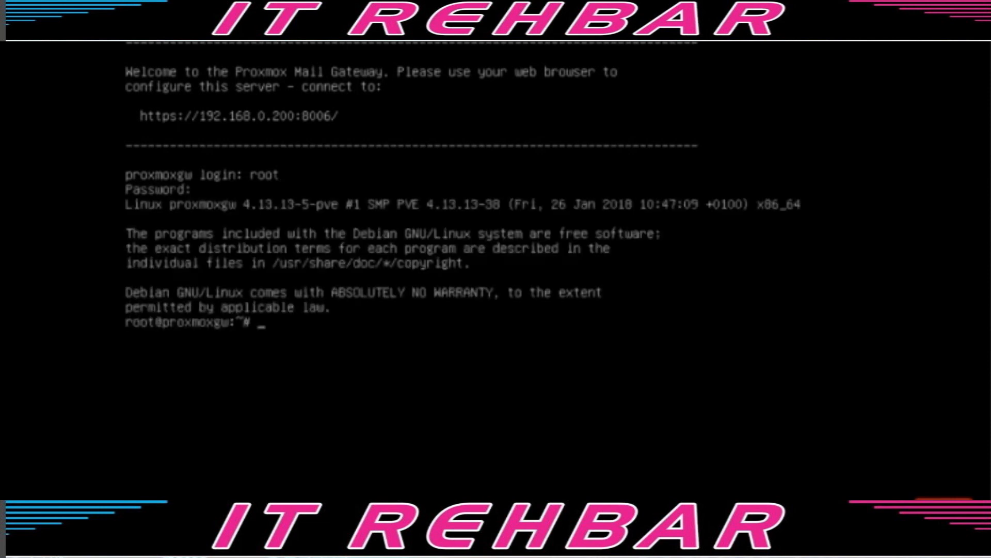
pyautogui.press('Return')
pyautogui.write('ping -')
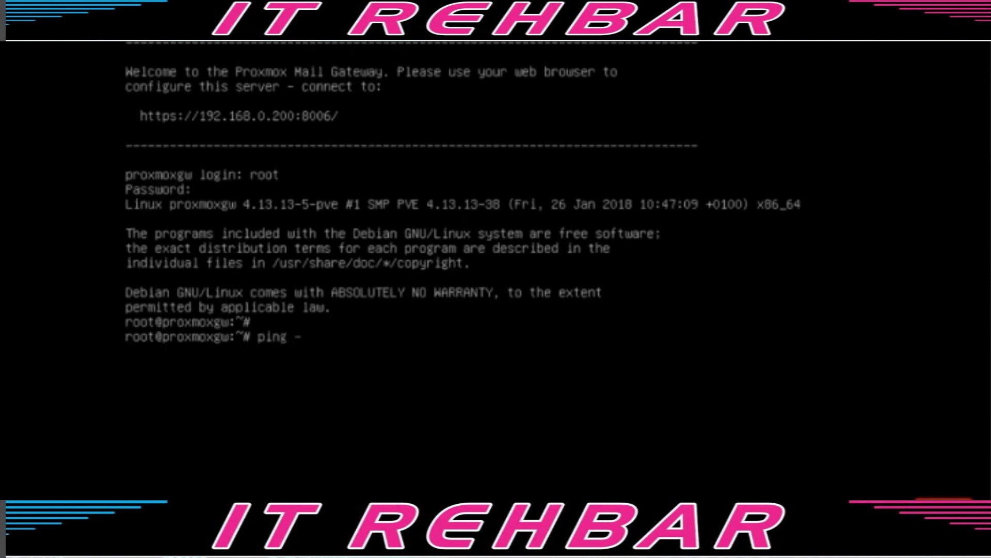
pyautogui.write('c 3 www.goo')
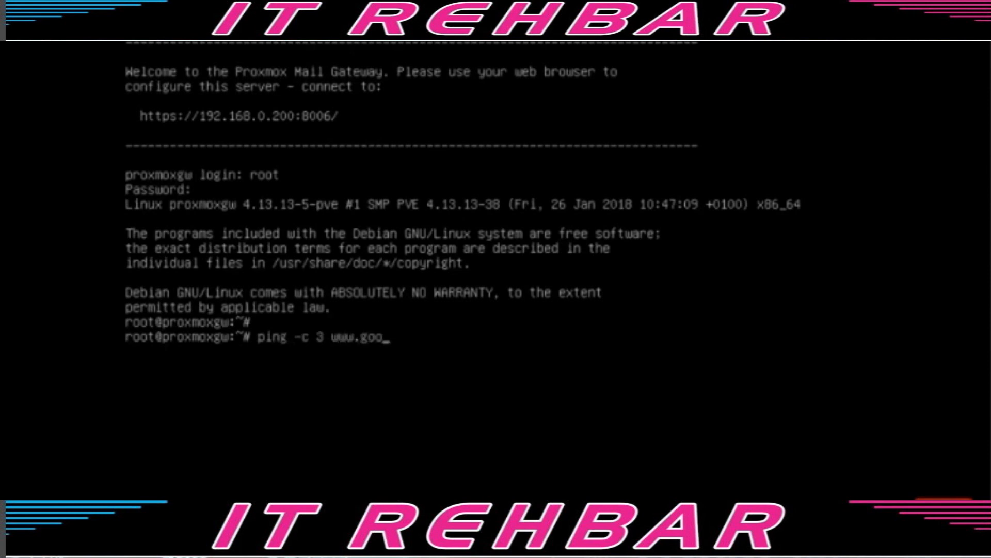
pyautogui.write('gle.com')
pyautogui.press('Return')
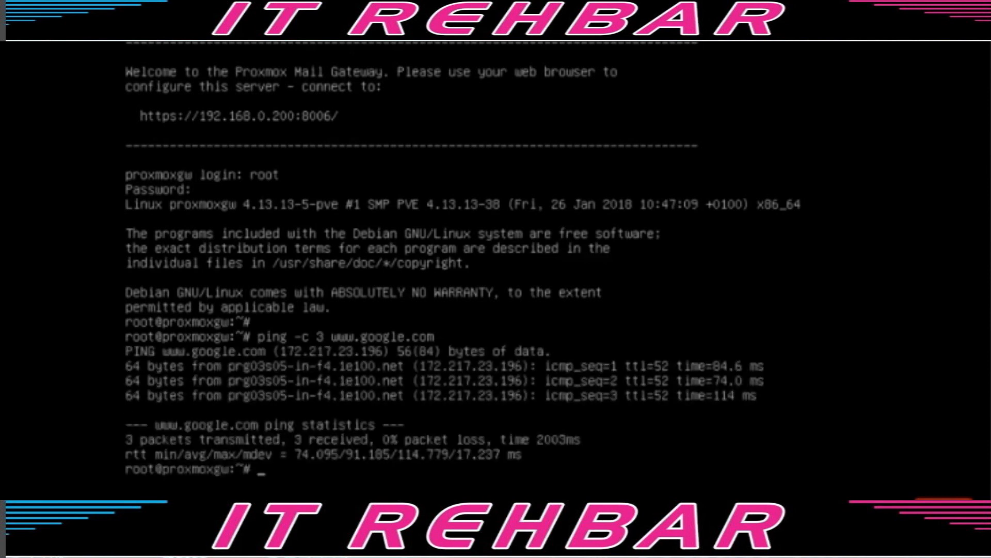
pyautogui.press('Return')
pyautogui.write('apt update')
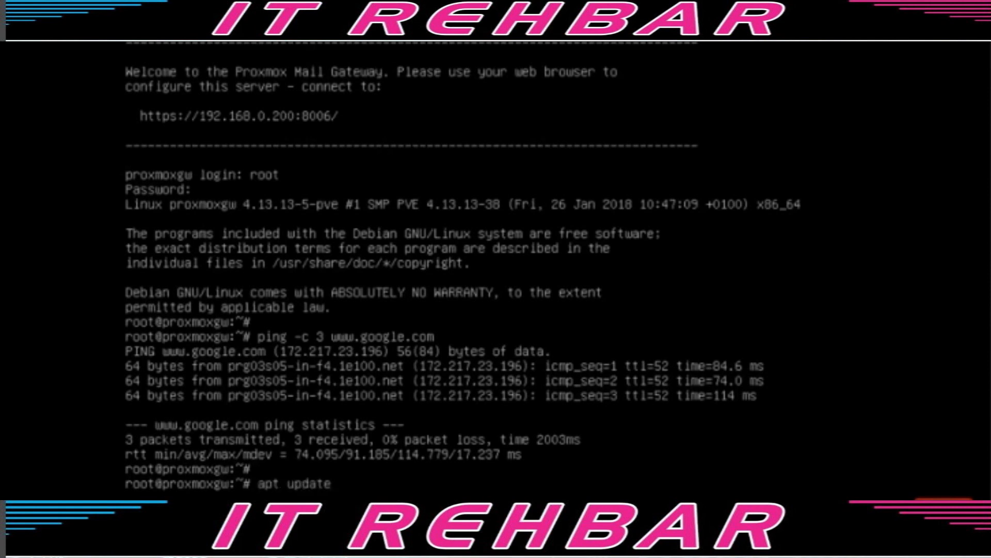
pyautogui.press('Return')
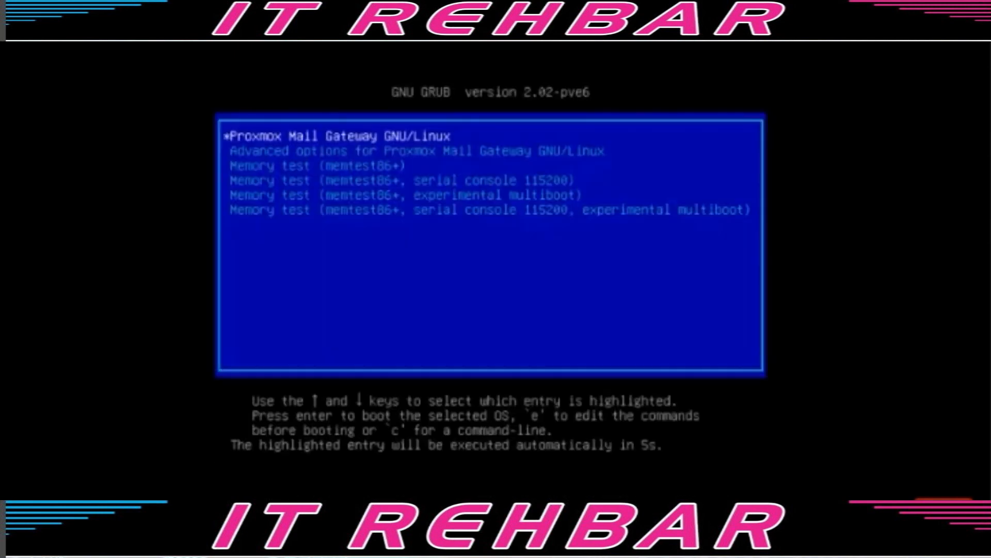
# - Boot Proxmox Mail Gateway from the GRUB menu after the restart
pyautogui.press('Return')
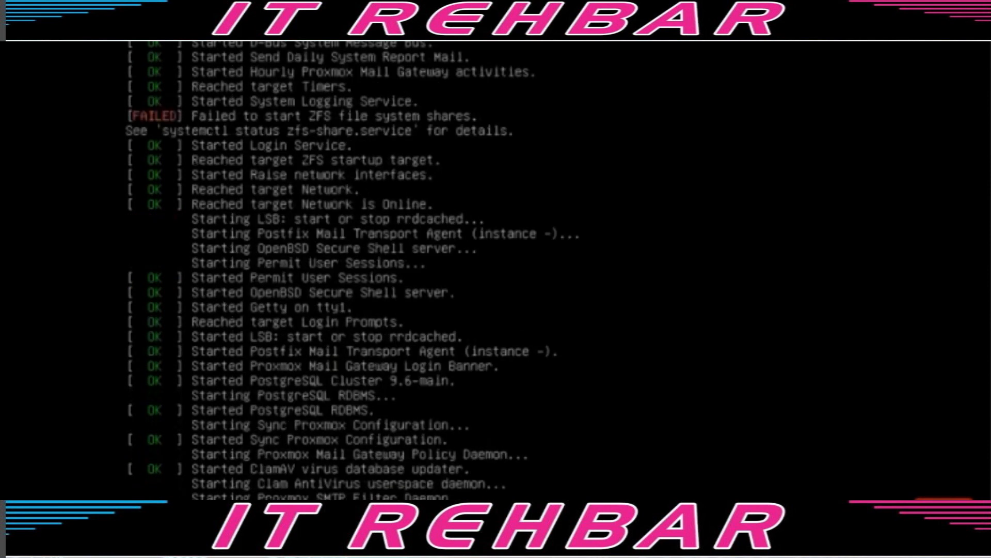
# - Log in to the gateway VM console as root
pyautogui.write('root')
pyautogui.press('Return')
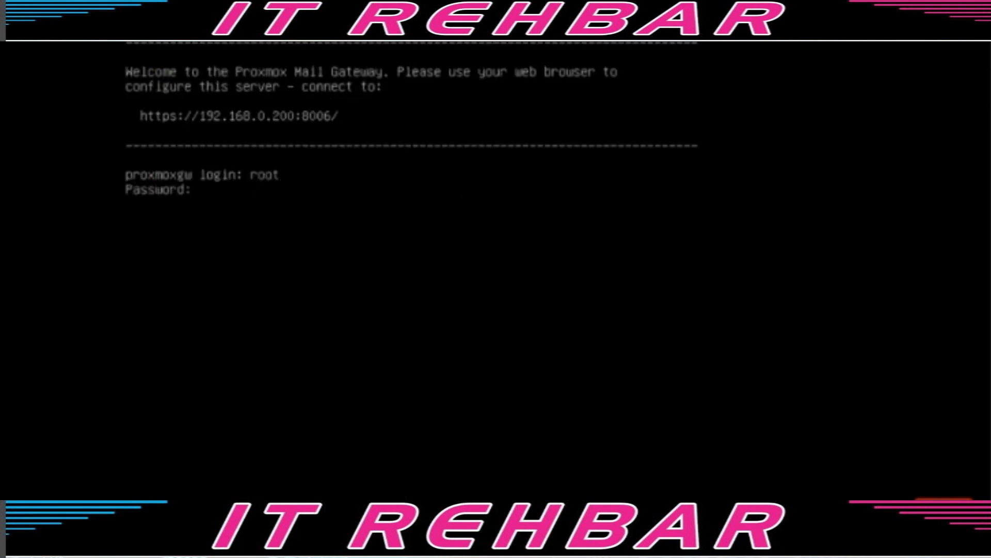
pyautogui.press('Return')
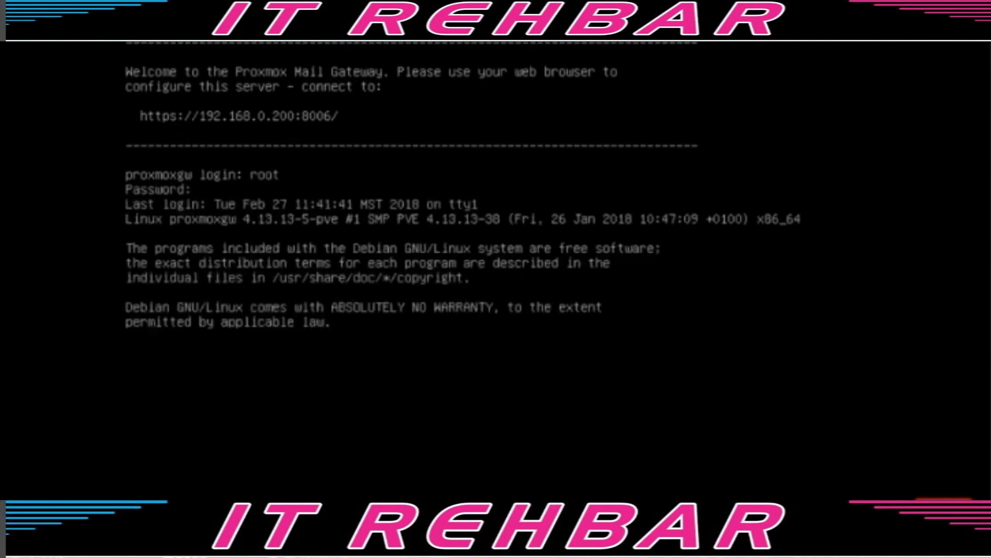
pyautogui.press('Return')
# - Run hostnamectl and cat /etc/debian_version to confirm hostname proxmoxgw and Debian 9.3
pyautogui.write('hostnamectl')
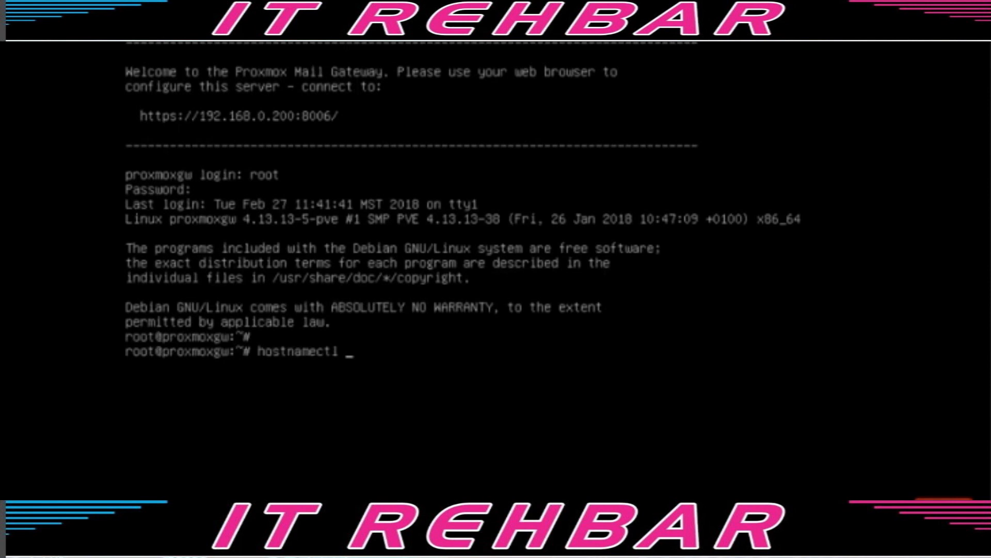
pyautogui.press('Return')
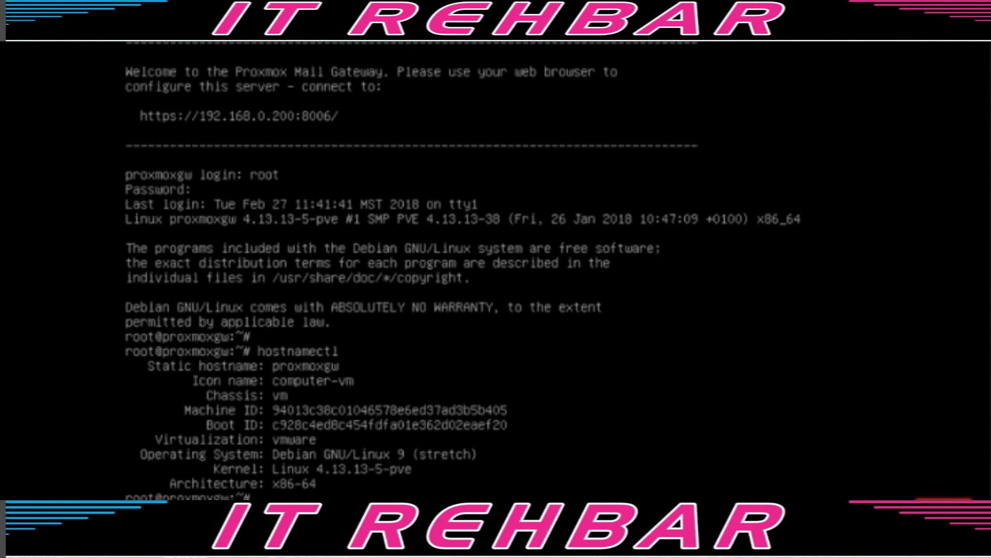
pyautogui.press('Return')
pyautogui.write('cat /etc/debian_version')
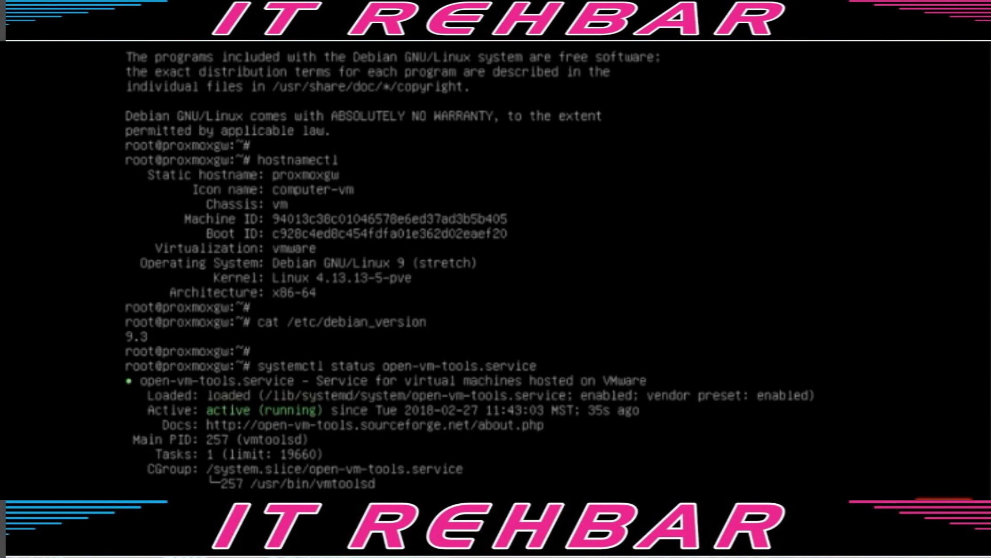
pyautogui.press('Return')
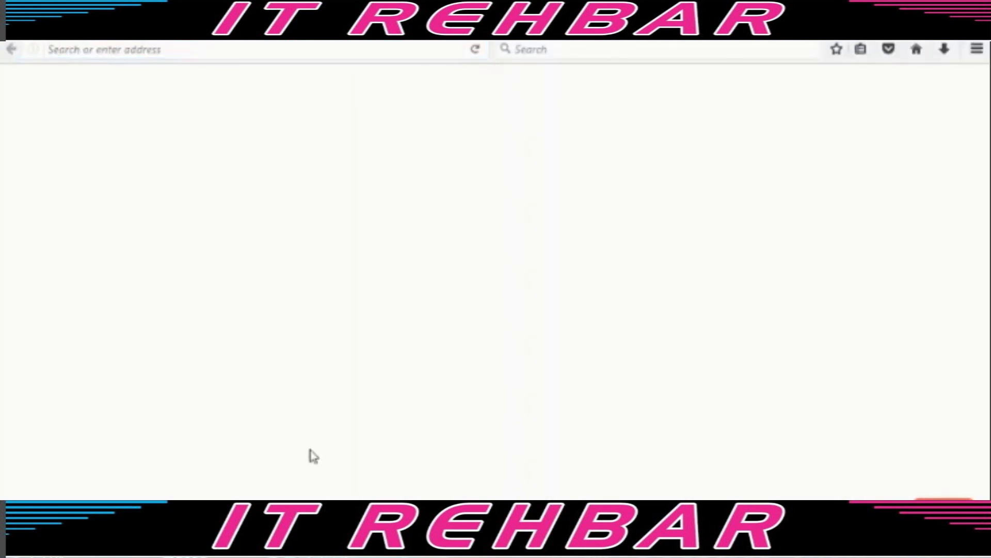
pyautogui.click(334, 49)
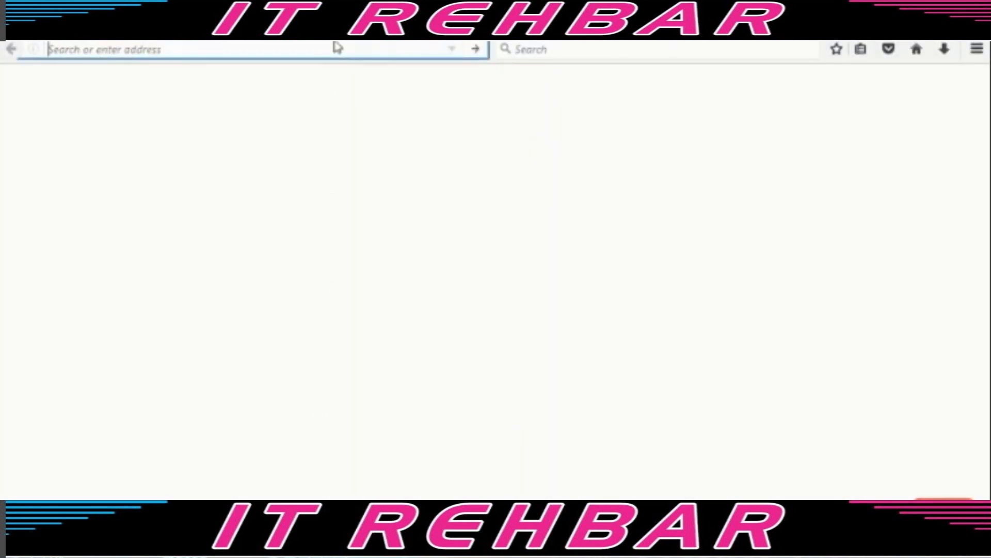
pyautogui.write('https://192.168.0.200:8006')
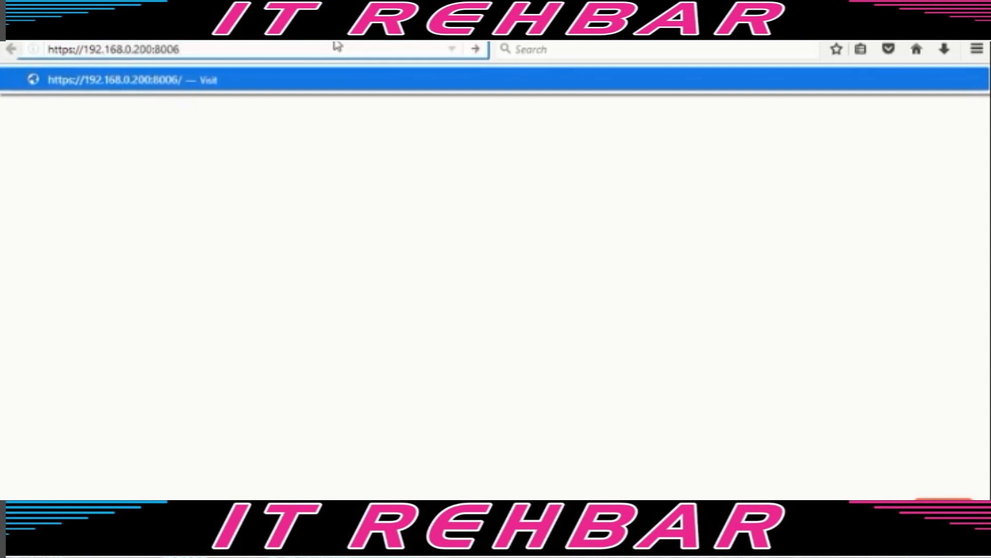
pyautogui.press('Return')
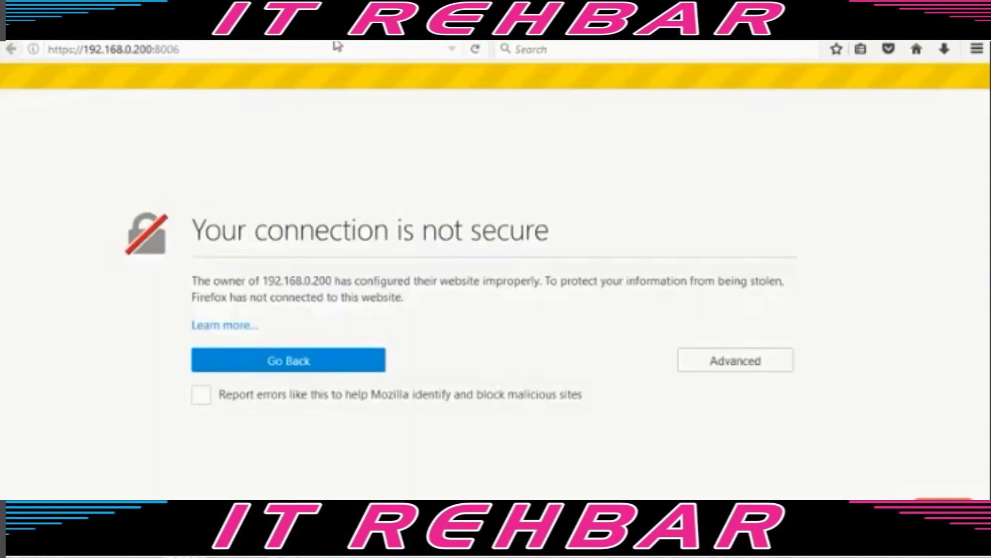
# - Add and confirm a security exception for the gateway's self-signed certificate
pyautogui.click(705, 359)
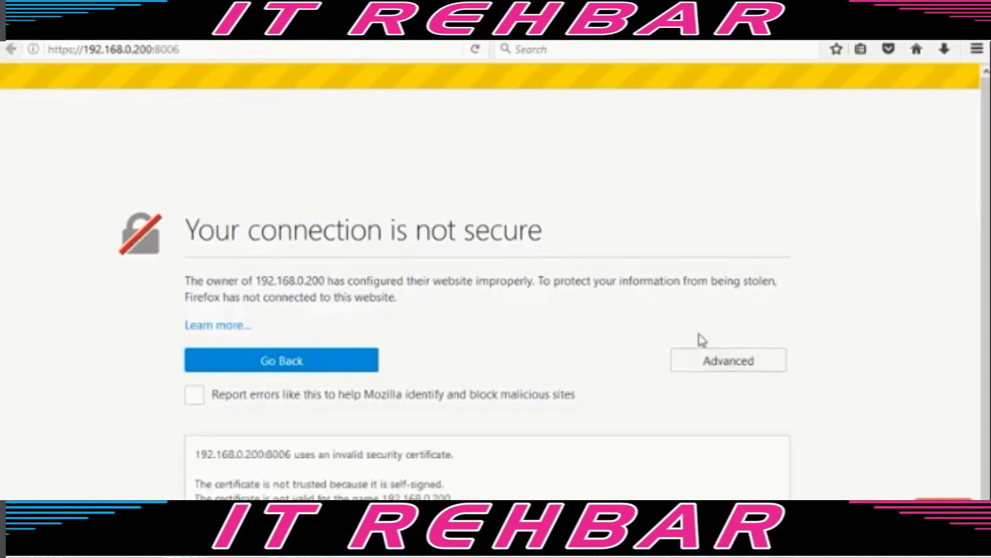
pyautogui.scroll(-1, 635, 408)
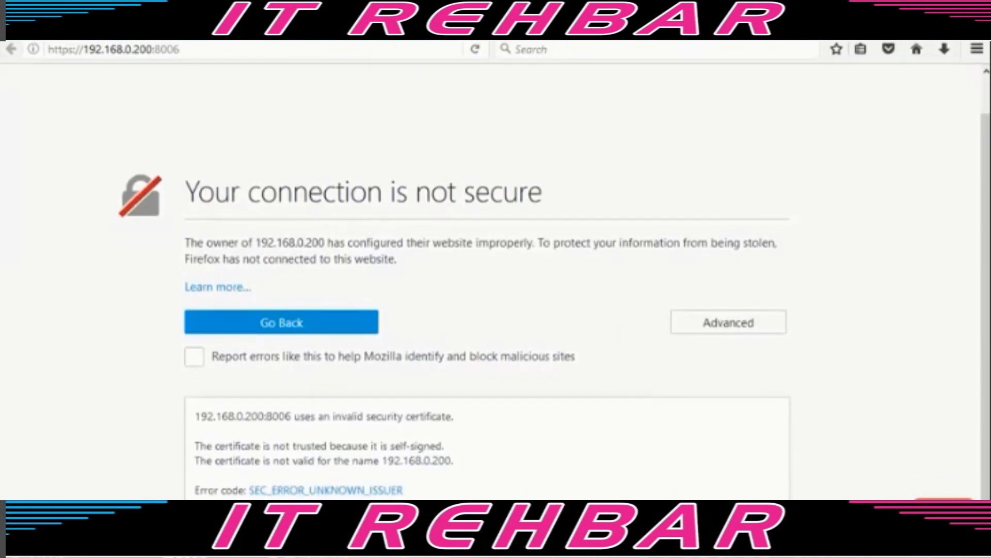
pyautogui.click(727, 525)
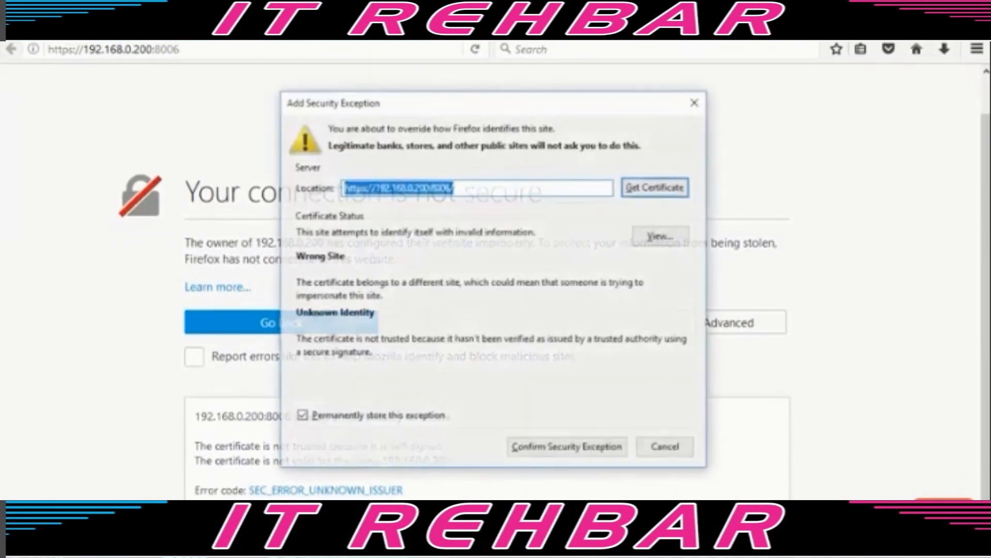
pyautogui.click(559, 454)
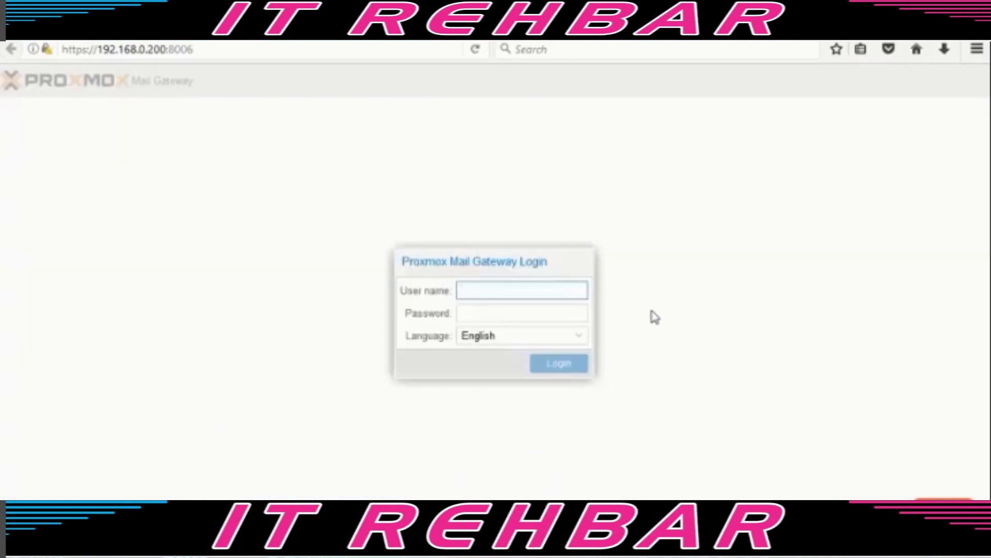
# - Log in as root with the password, keeping English as the language
pyautogui.write('root')
pyautogui.press('Tab')
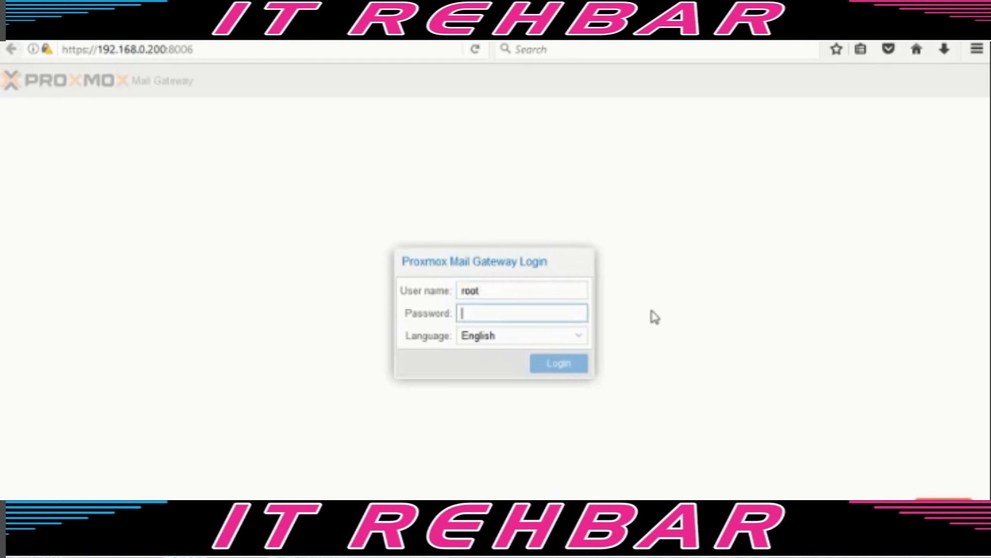
pyautogui.write('*********')
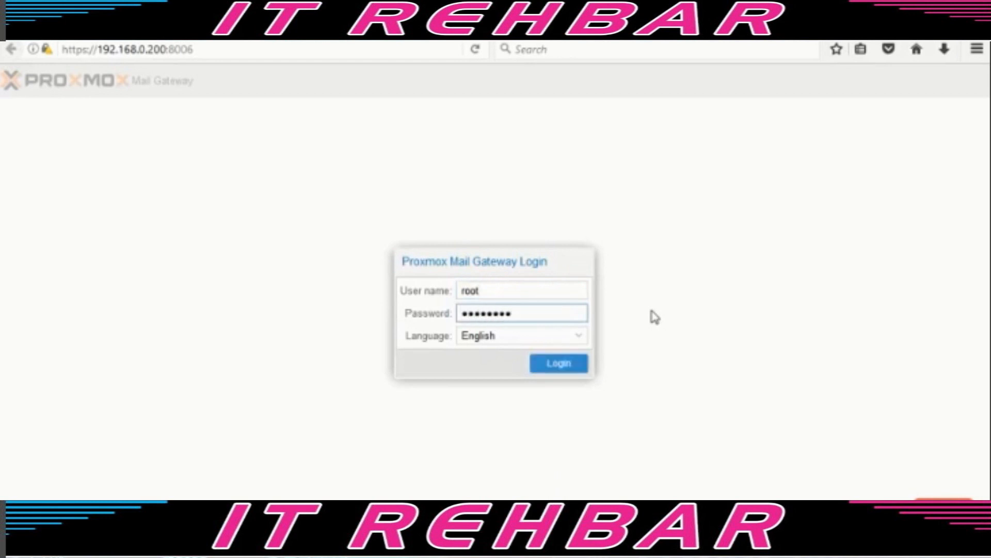
pyautogui.click(581, 337)
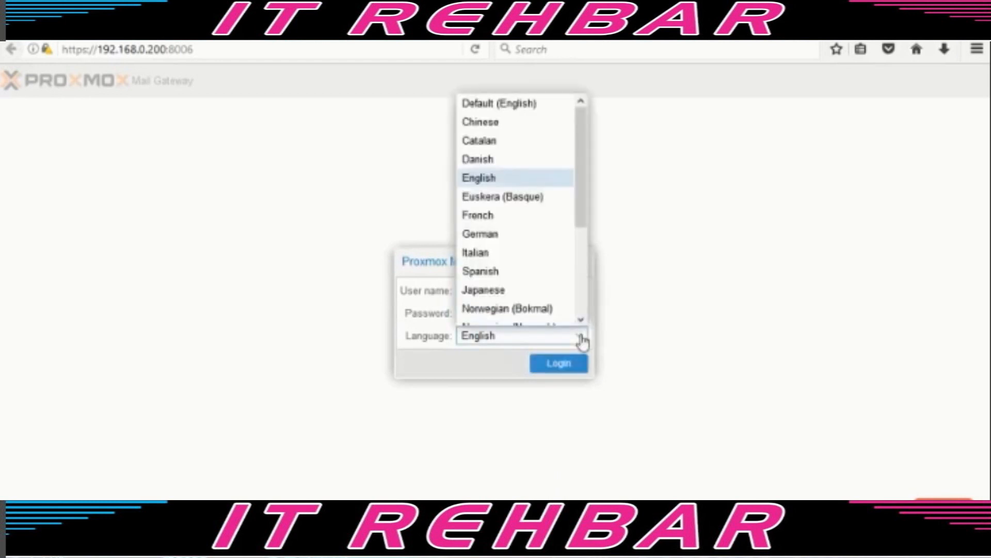
pyautogui.click(581, 339)
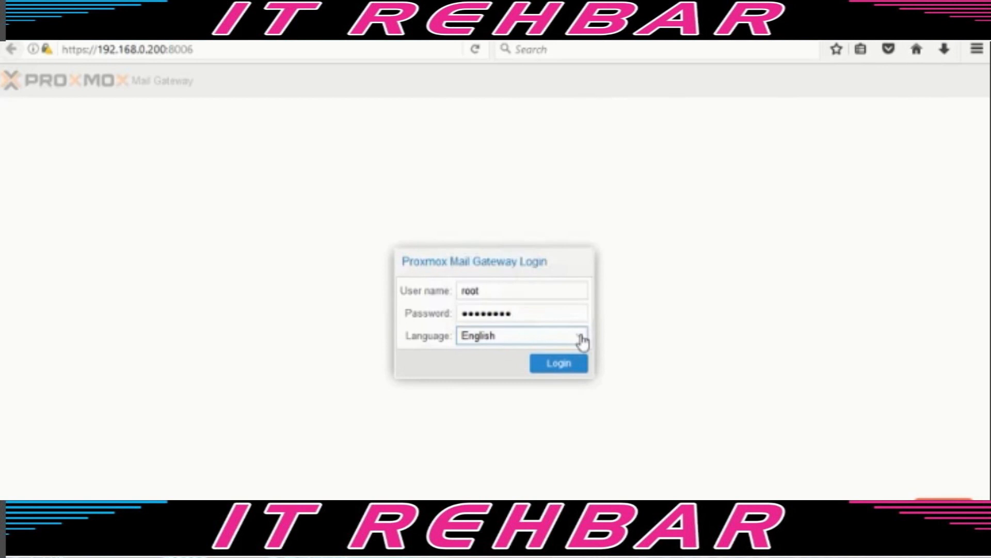
pyautogui.click(561, 371)
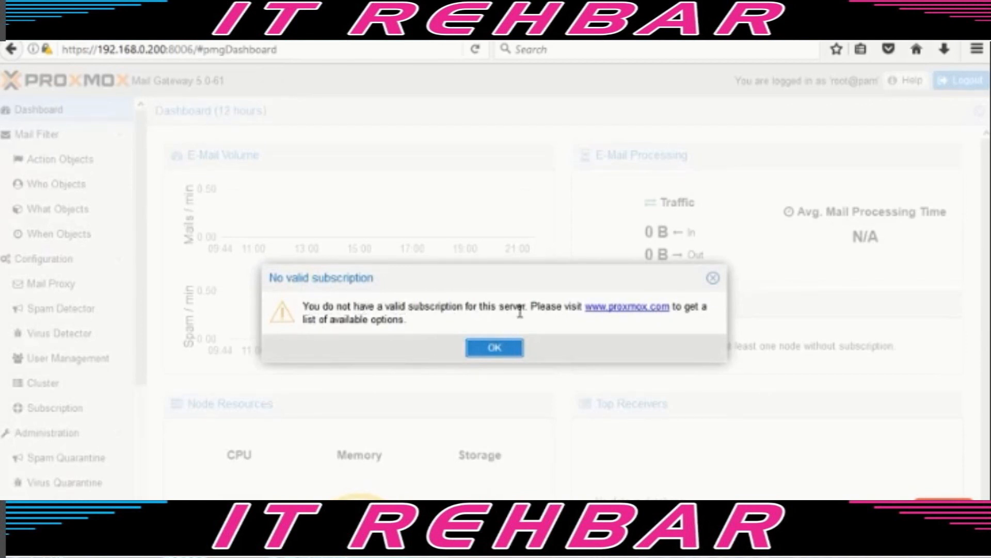
# - Dismiss the no-subscription notice and open the Mail Filter rules list
pyautogui.click(497, 353)
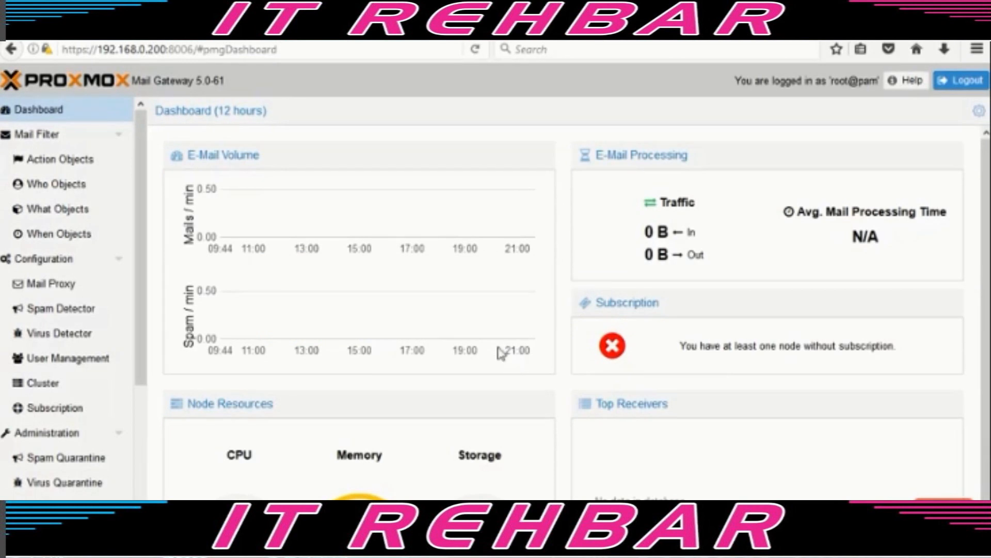
pyautogui.scroll(-1, 495, 349)
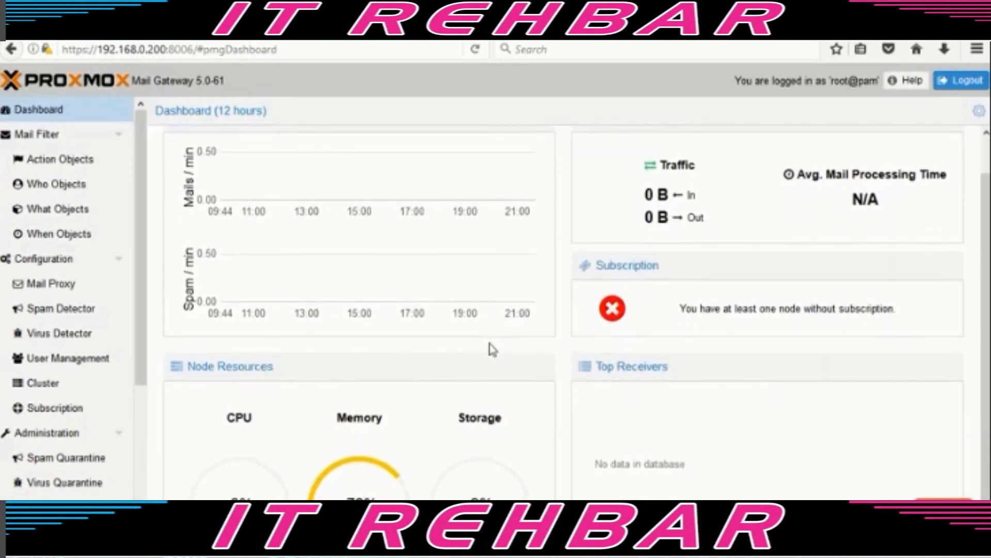
pyautogui.scroll(1, 491, 349)
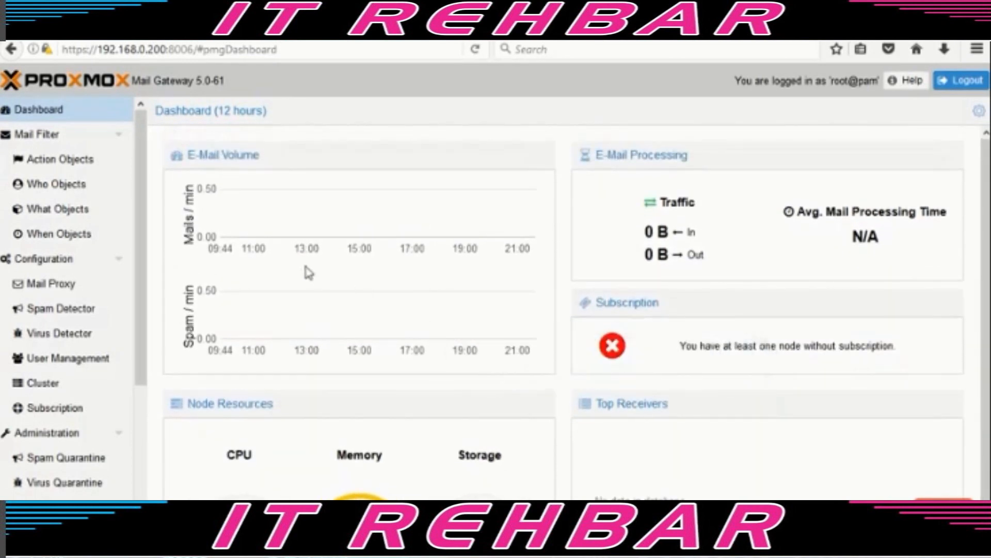
pyautogui.click(44, 138)
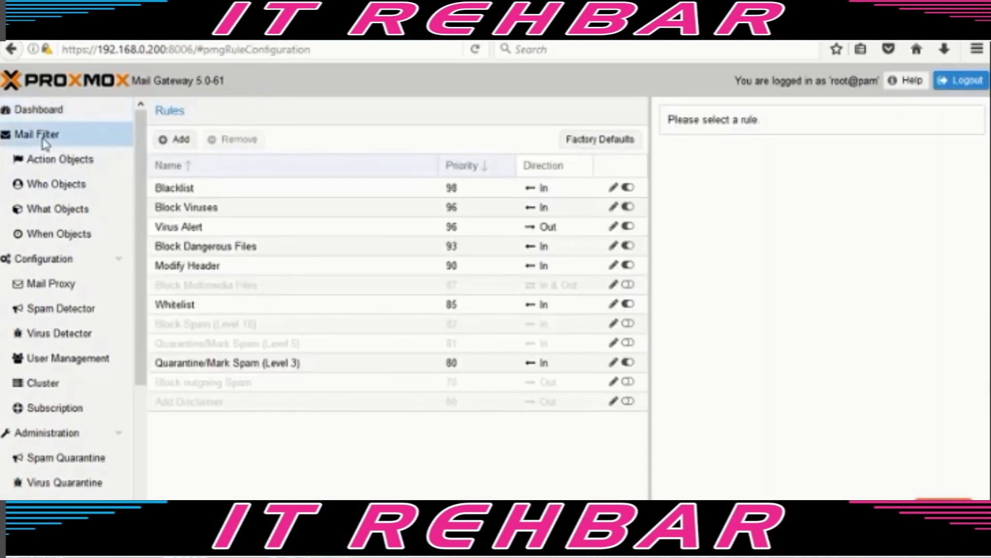
# - View Action Objects, then the Configuration page's Options and Backup/Restore tabs
pyautogui.click(58, 162)
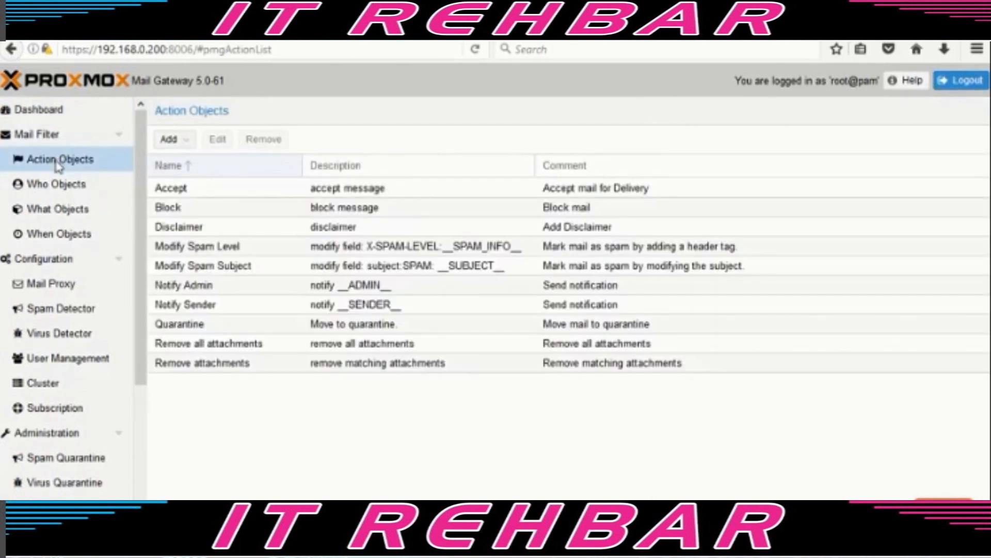
pyautogui.click(55, 261)
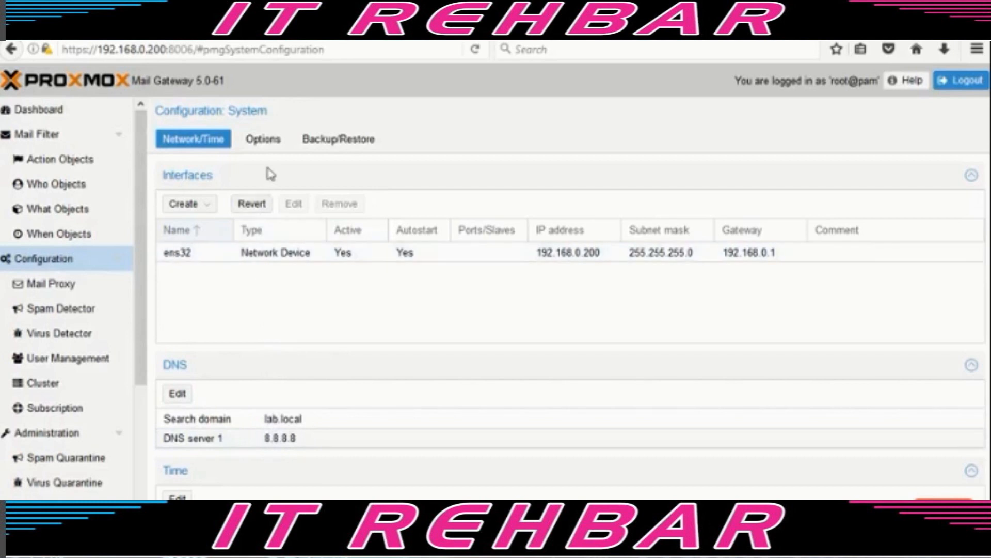
pyautogui.click(271, 143)
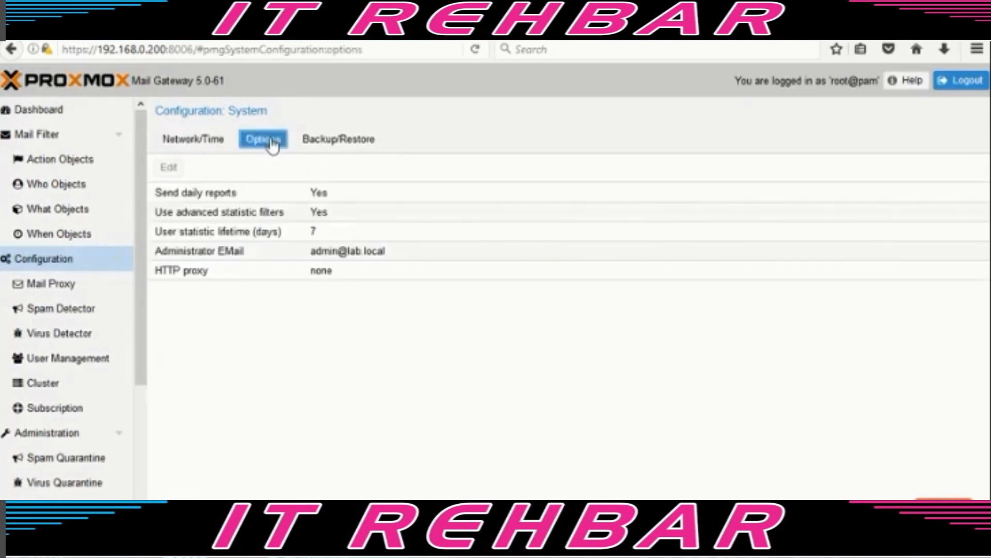
pyautogui.click(346, 150)
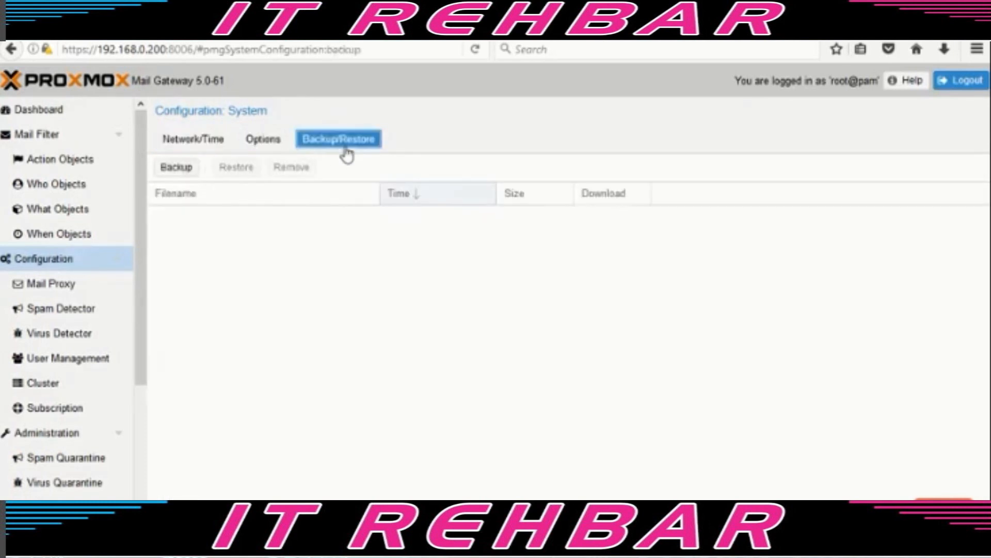
# - Check the Mail Proxy settings, then open User Management's add-user dialog
pyautogui.click(59, 292)
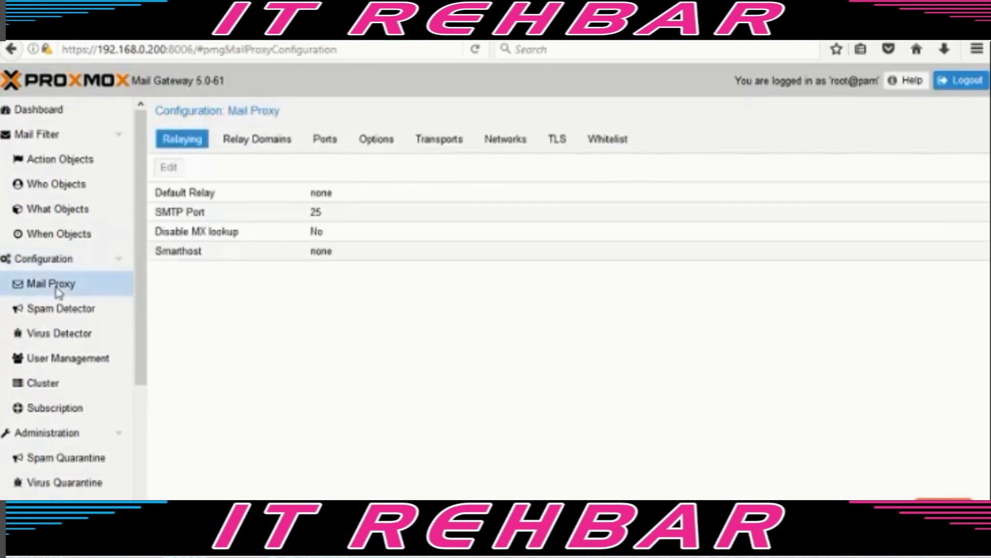
pyautogui.click(60, 361)
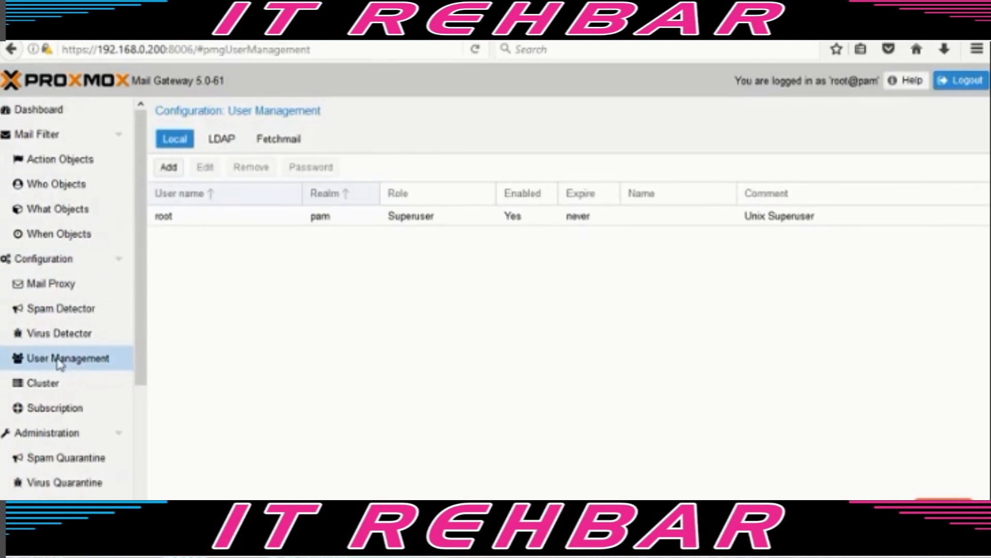
pyautogui.click(168, 170)
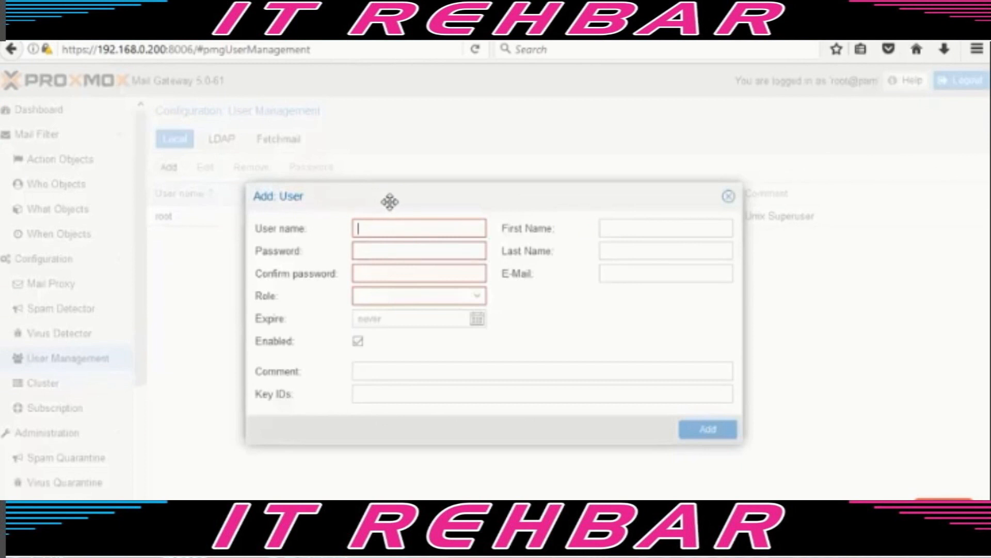
# - Create a pmg-realm user with confirmed password, Administrator role, and first and last name
pyautogui.press('Tab')
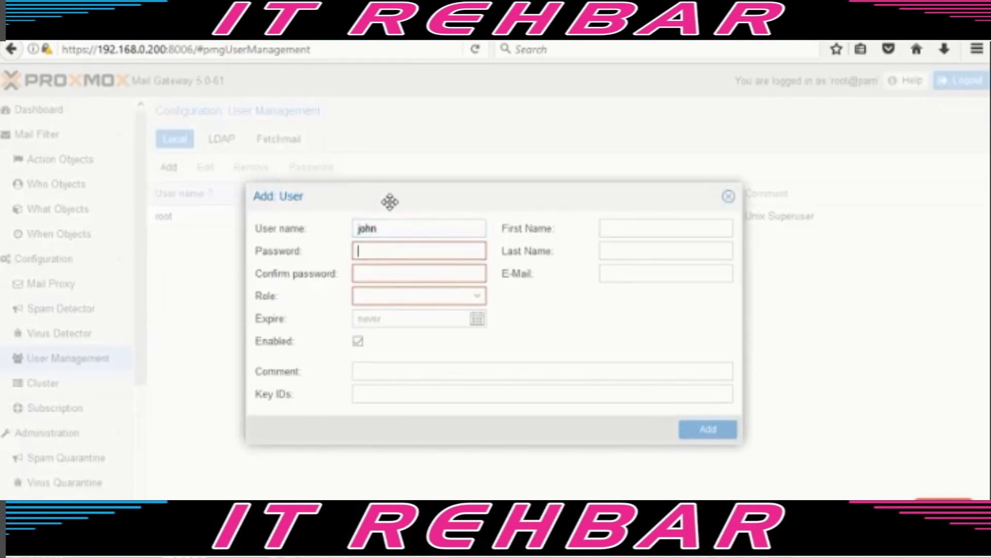
pyautogui.write('•••••••••')
pyautogui.press('Tab')
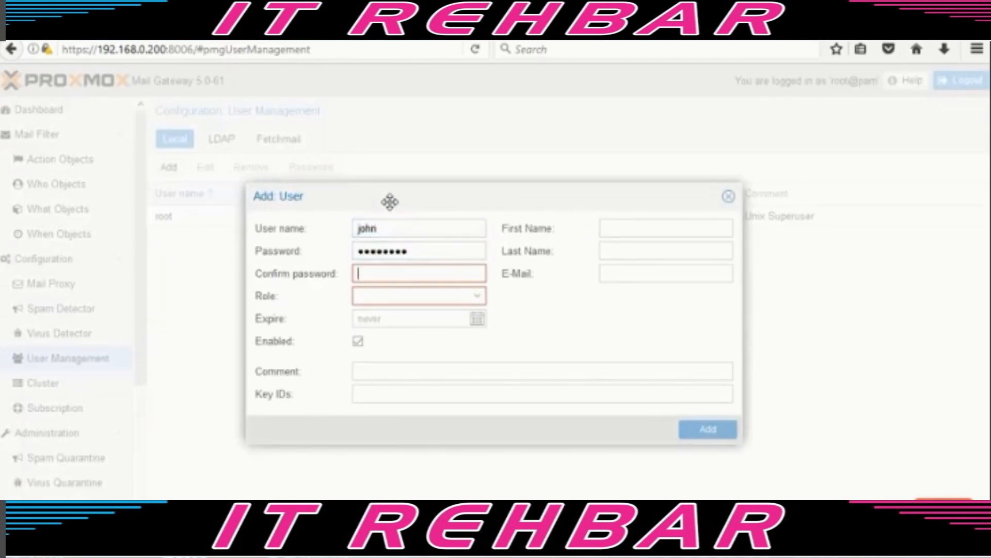
pyautogui.write('•••••••••')
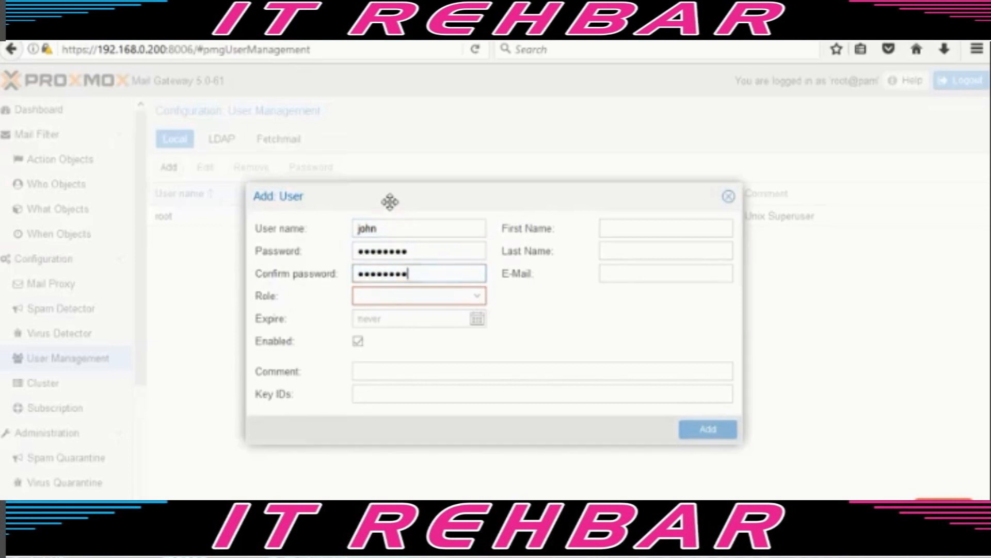
pyautogui.click(477, 298)
pyautogui.click(430, 318)
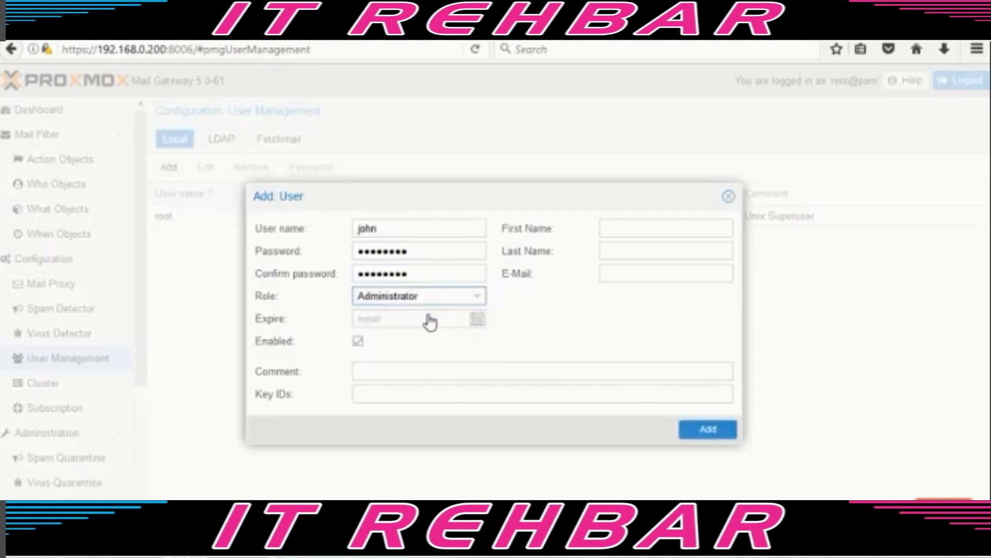
pyautogui.click(643, 223)
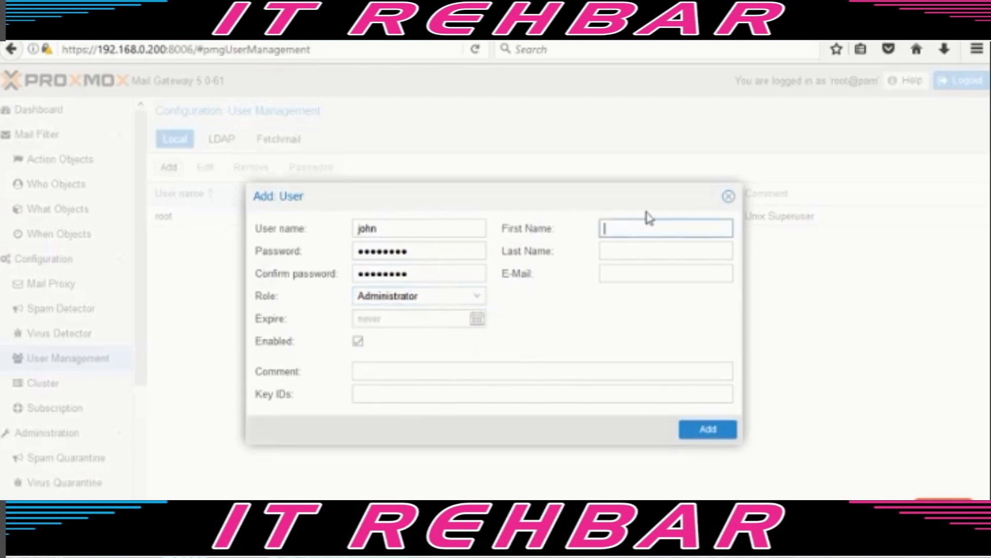
pyautogui.press('Tab')
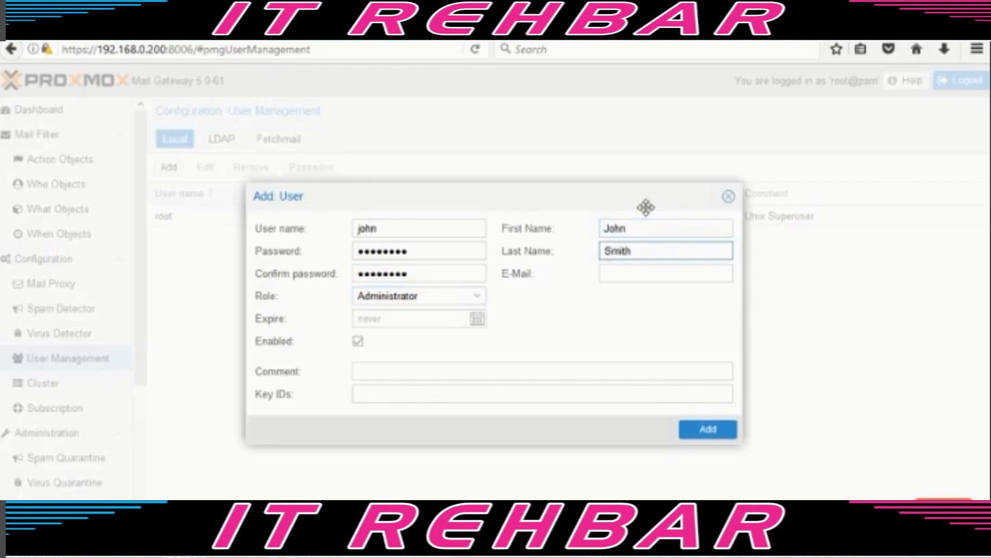
pyautogui.click(708, 431)
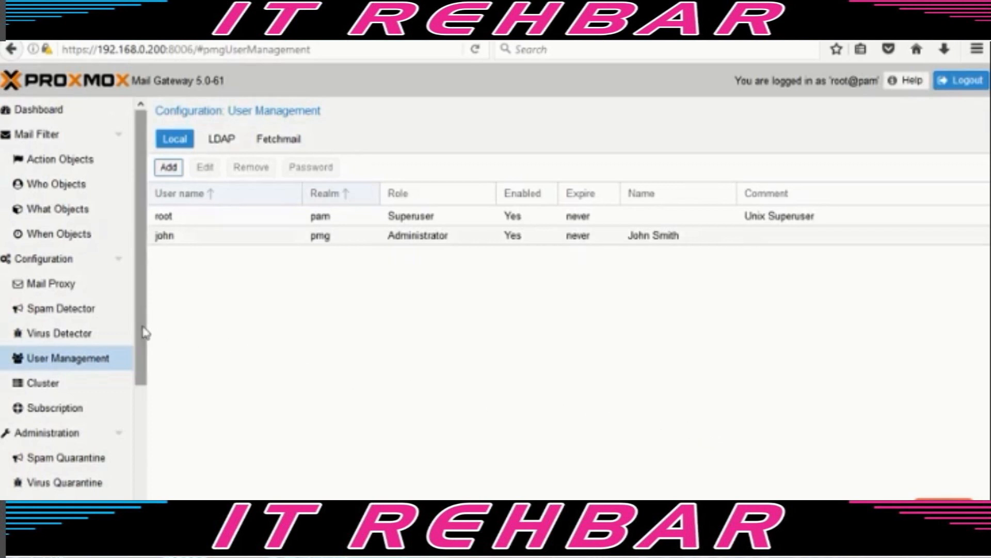
pyautogui.moveTo(144, 333); pyautogui.dragTo(128, 426)
# - Look over the Cluster, Subscription and Administration status pages and charts
pyautogui.click(45, 237)
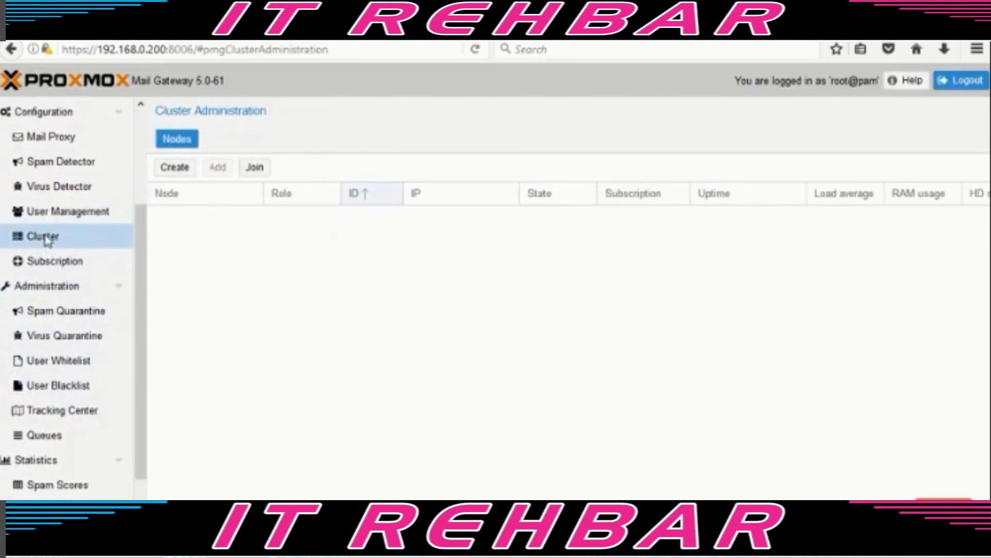
pyautogui.click(47, 266)
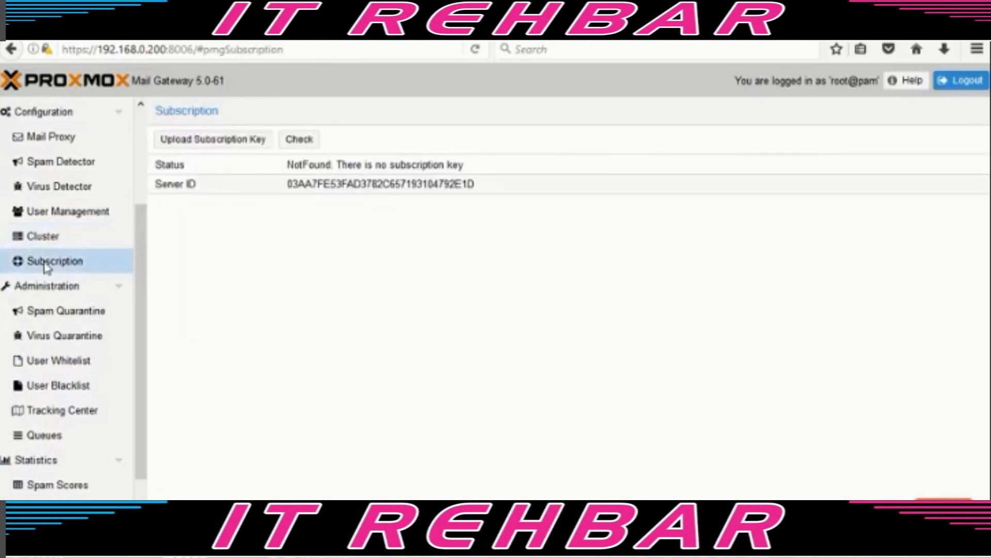
pyautogui.click(47, 288)
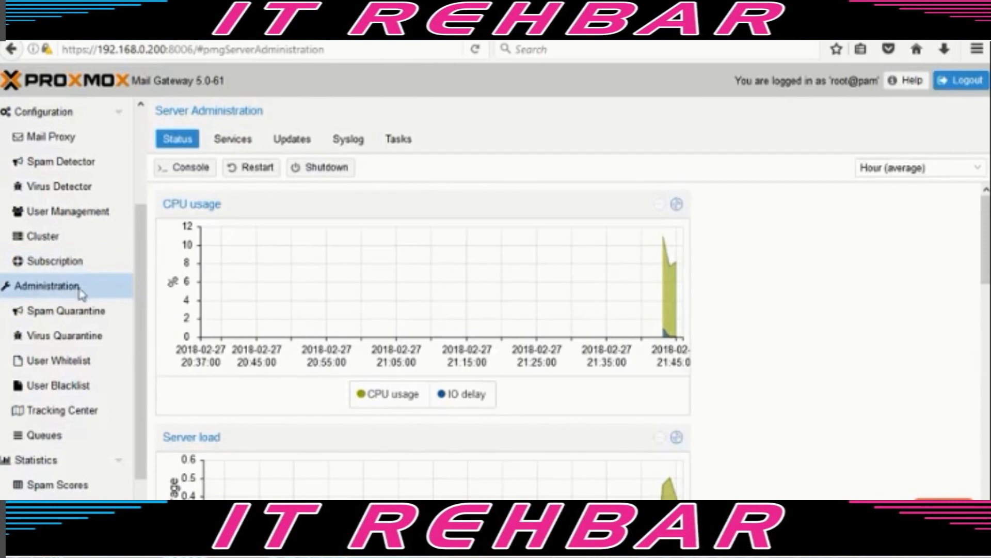
pyautogui.scroll(-1, 261, 278)
pyautogui.scroll(-7, 261, 277)
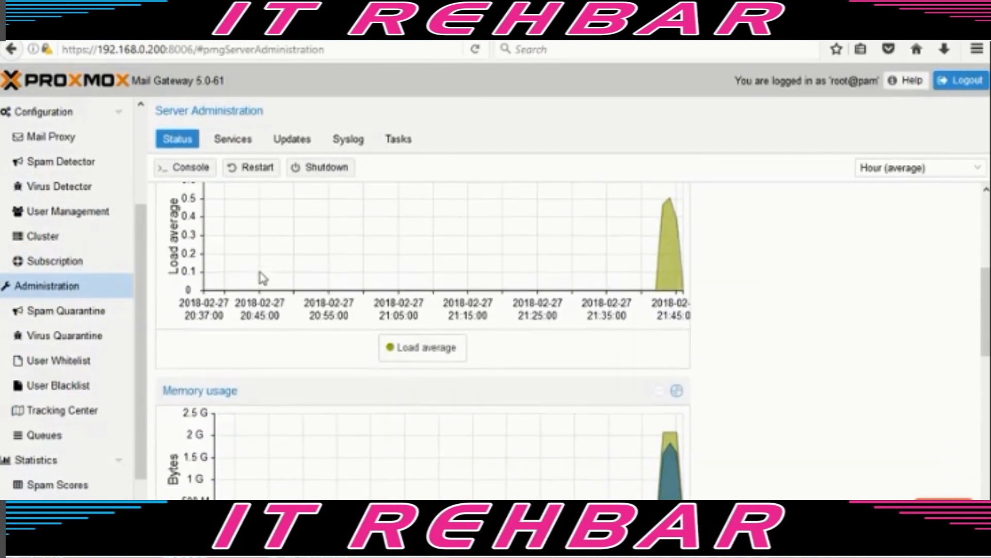
pyautogui.scroll(-11, 262, 279)
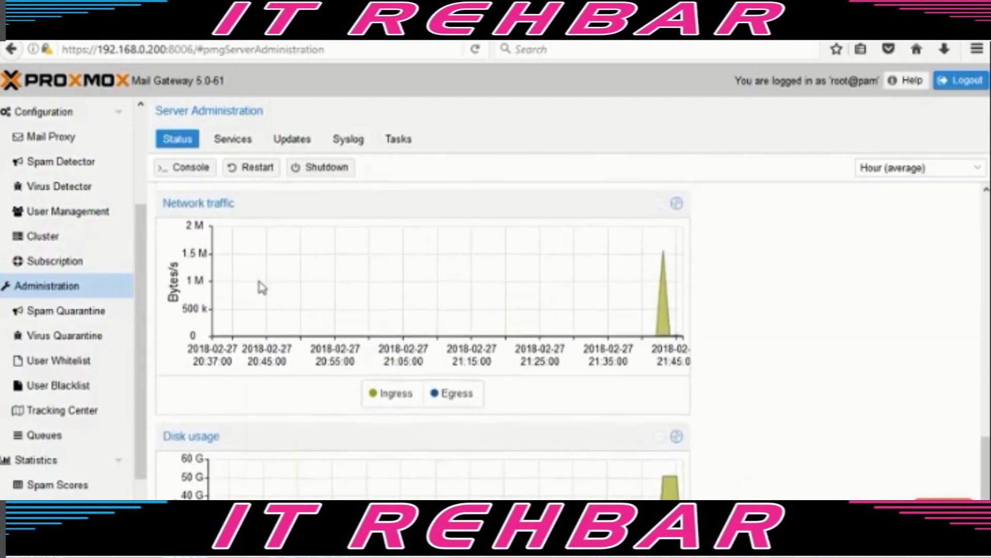
pyautogui.scroll(-5, 261, 287)
pyautogui.scroll(20, 258, 289)
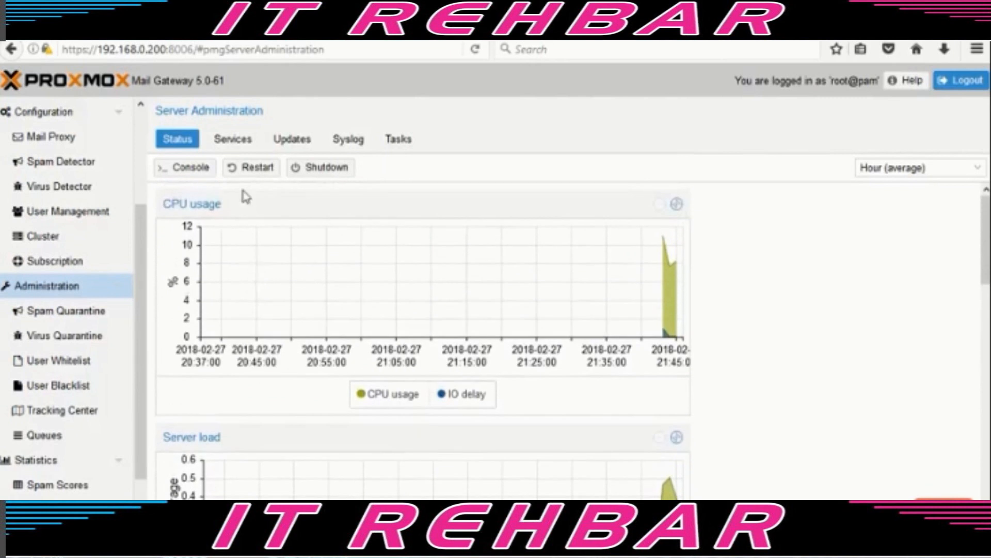
# - Check services, list the 34 pending package updates, and start the upgrade
pyautogui.click(233, 142)
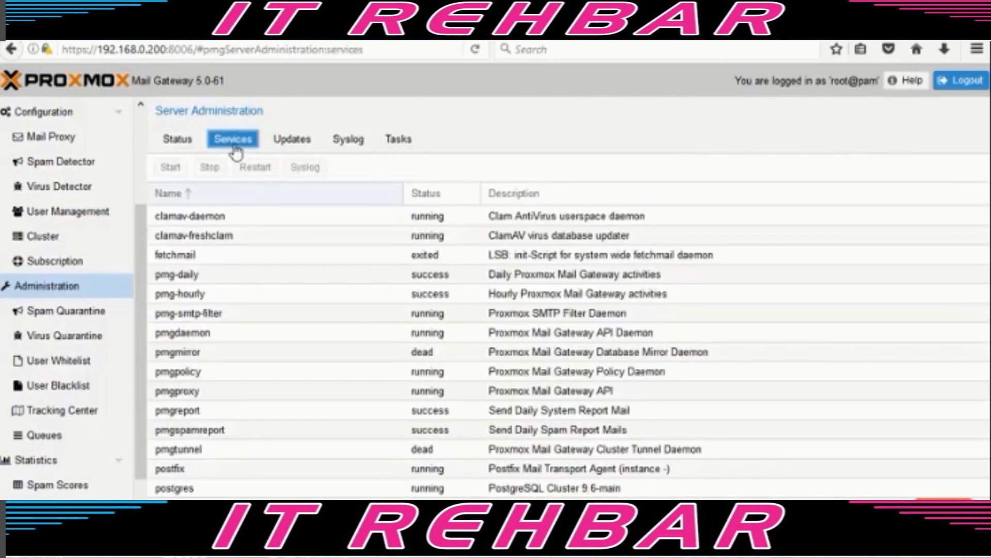
pyautogui.click(292, 143)
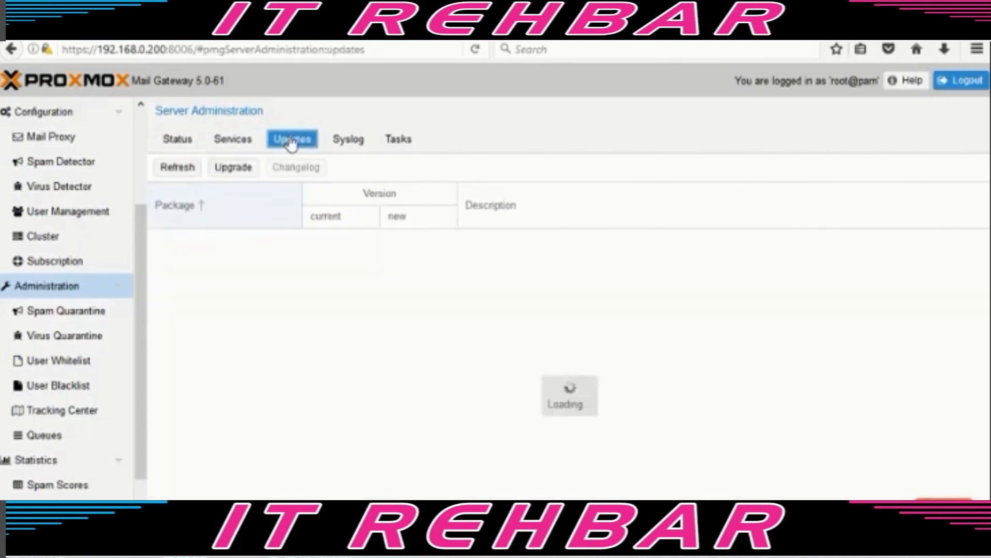
pyautogui.click(235, 169)
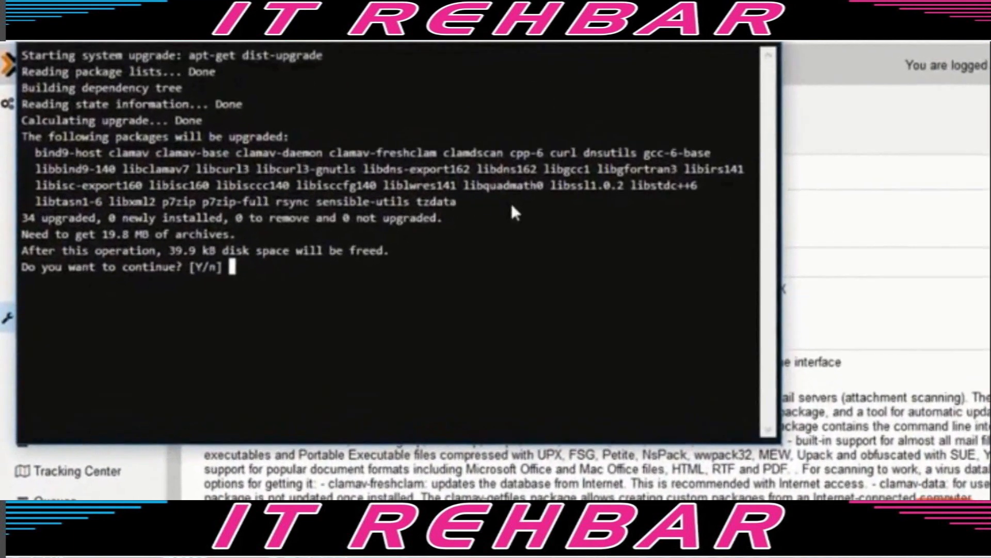
# - Confirm the dist-upgrade with y, keep local freshclam.conf and clamd.conf, then exit
pyautogui.write('y')
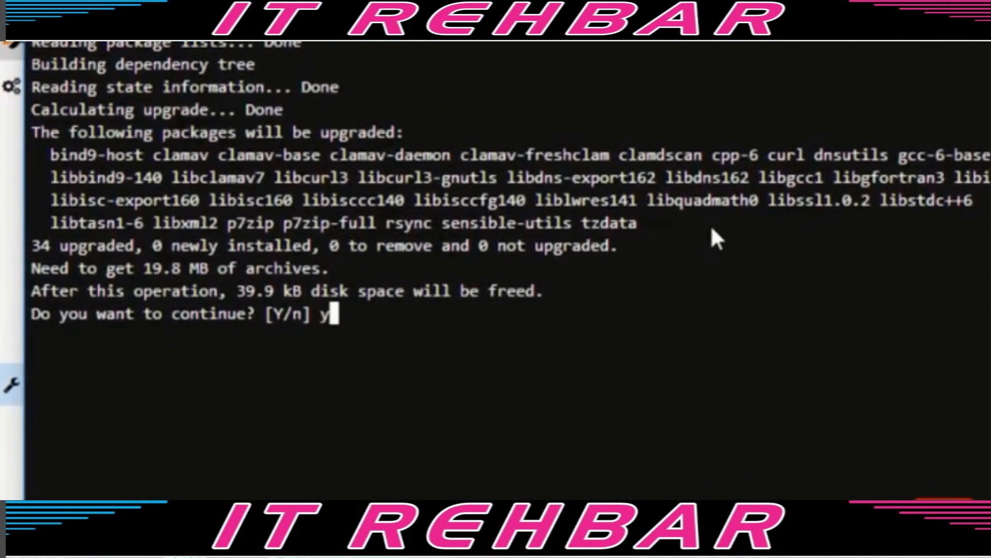
pyautogui.press('Return')
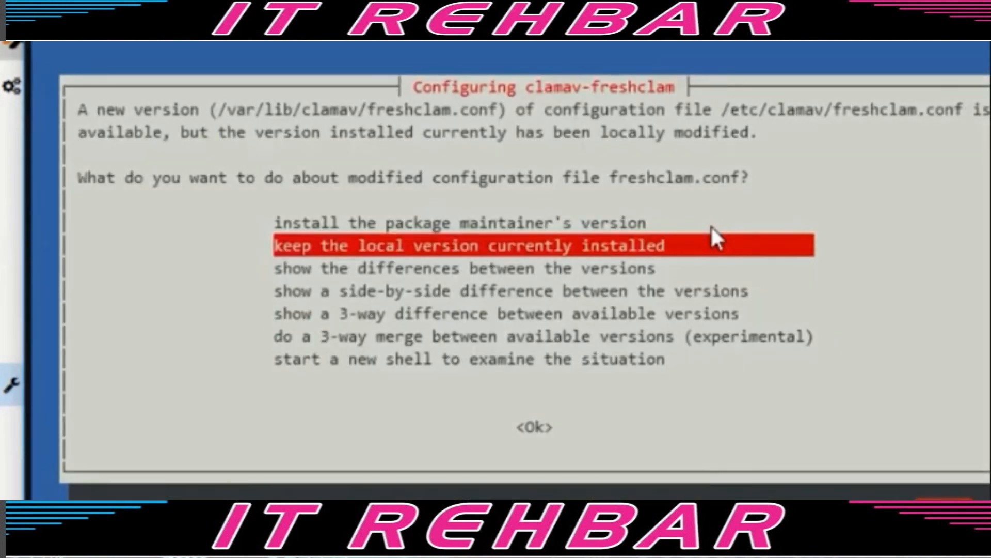
pyautogui.press('Return')
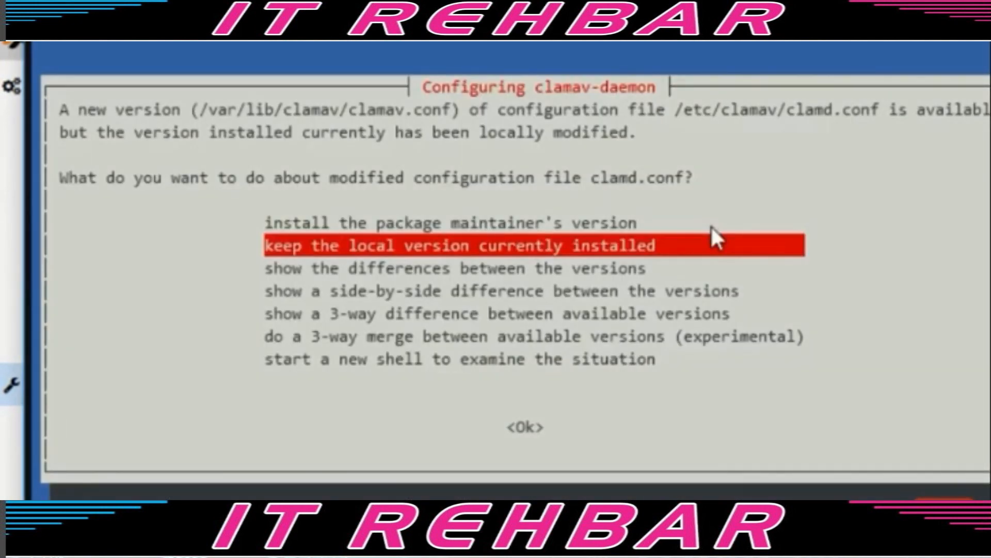
pyautogui.press('Return')
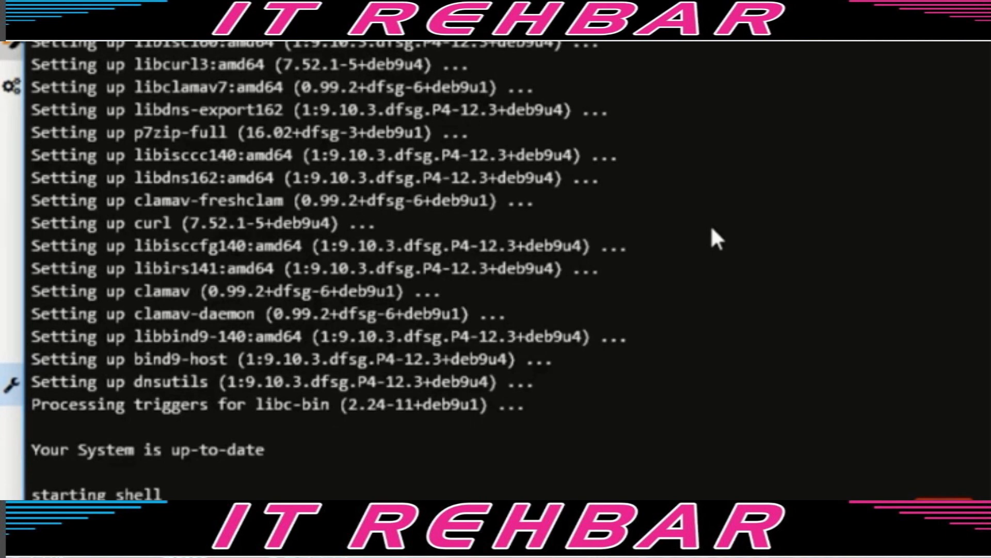
pyautogui.press('Return')
pyautogui.write('exit')
pyautogui.press('Return')
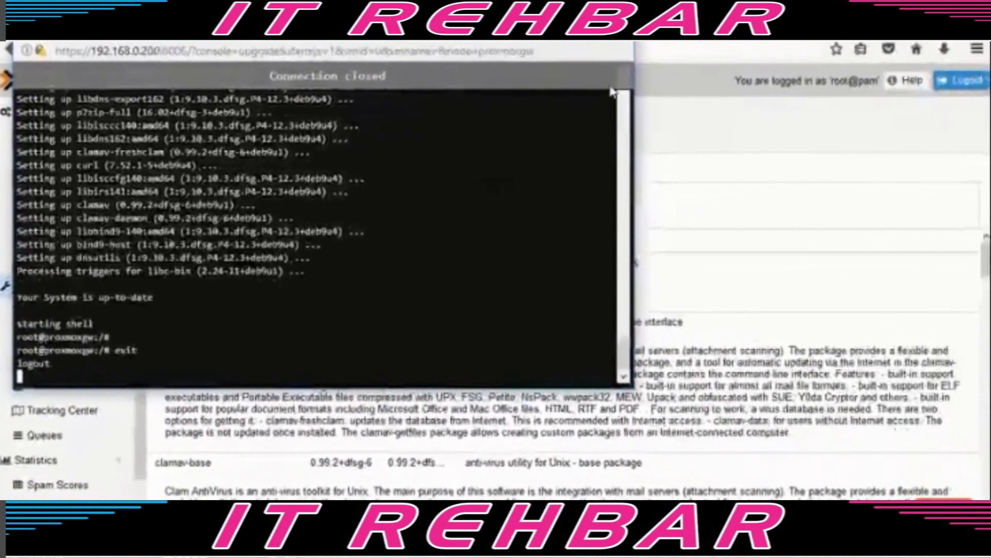
# - Close the upgrade console and verify Administration > Updates shows no updates available
pyautogui.click(695, 22)
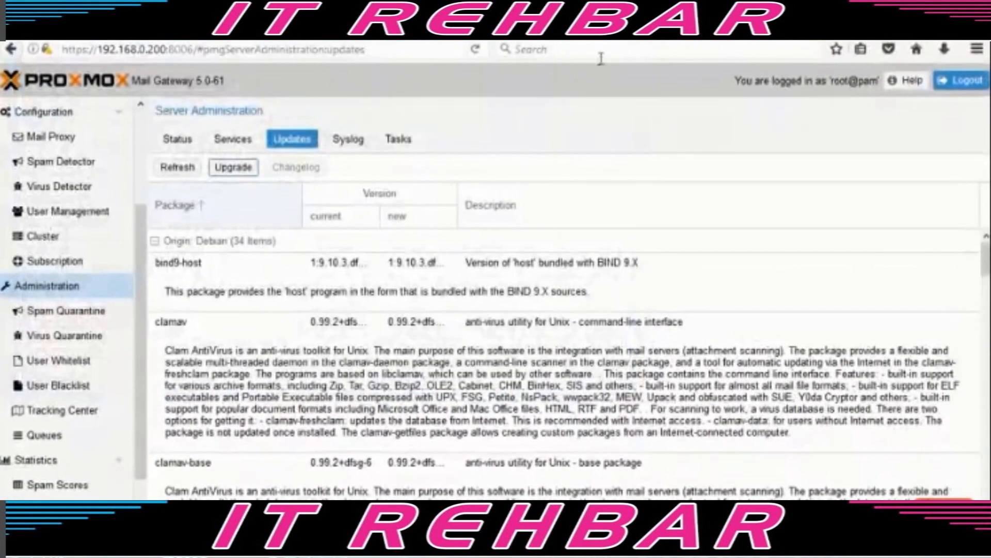
pyautogui.click(50, 288)
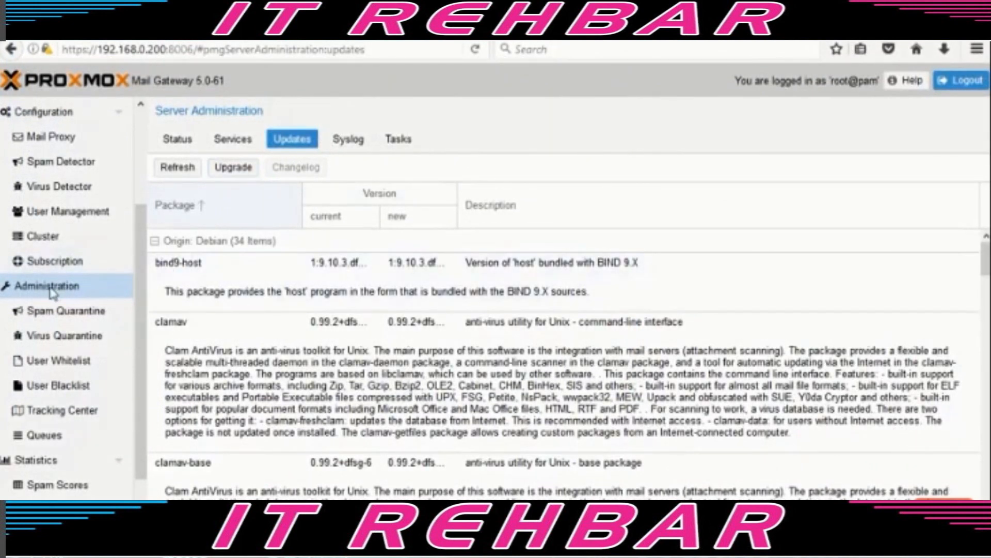
pyautogui.click(51, 315)
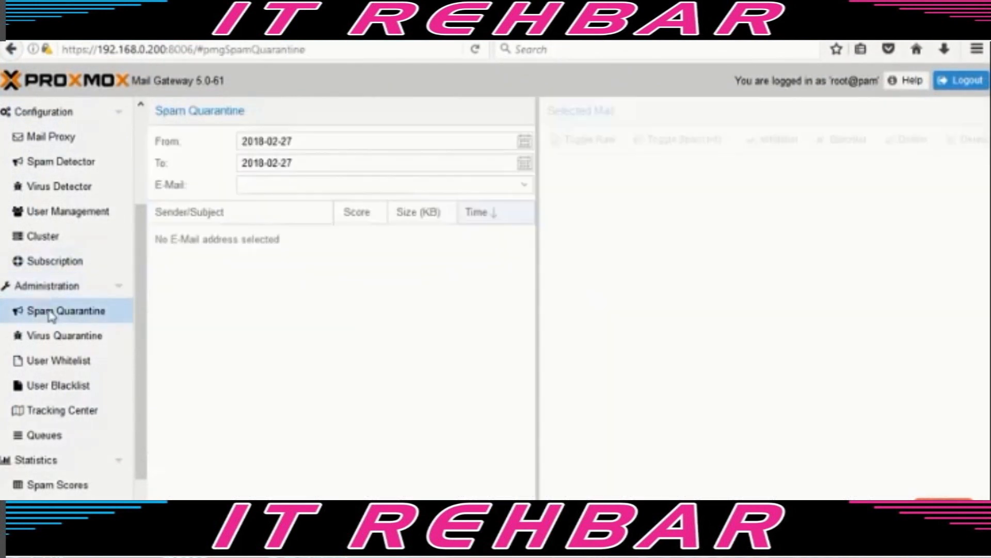
pyautogui.click(52, 289)
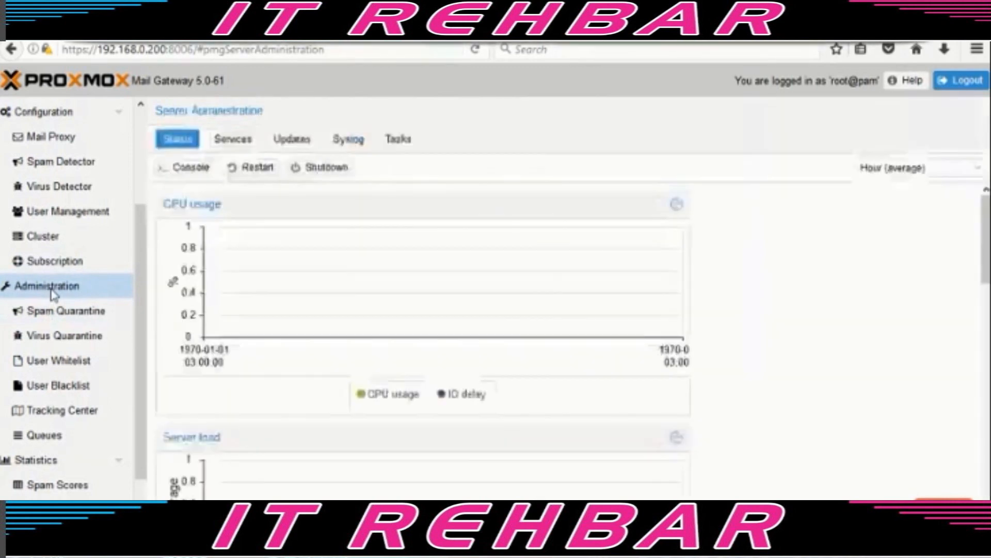
pyautogui.click(307, 146)
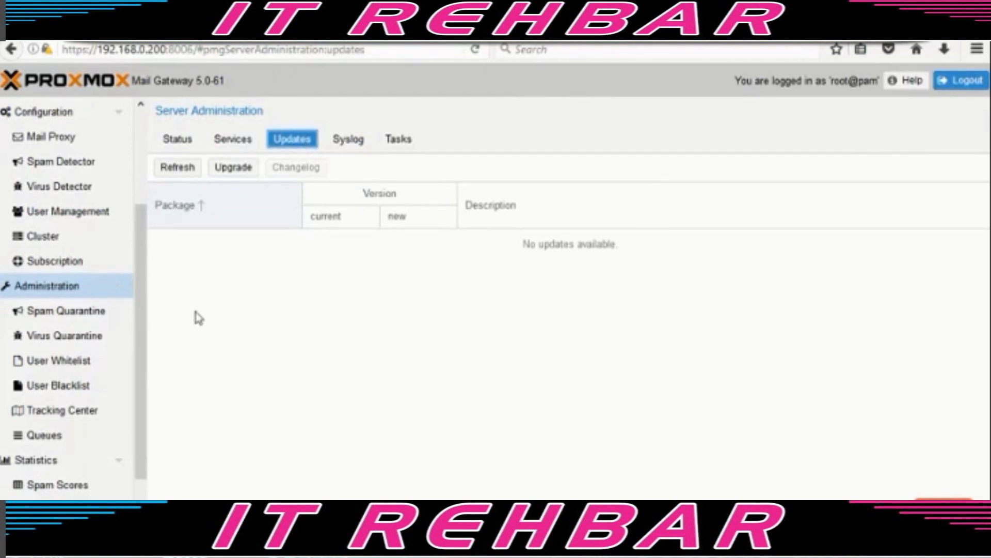
# - View mail statistics showing 0 mails for 27 February 2018, then return to the Dashboard
pyautogui.moveTo(146, 372); pyautogui.dragTo(130, 460)
pyautogui.click(61, 359)
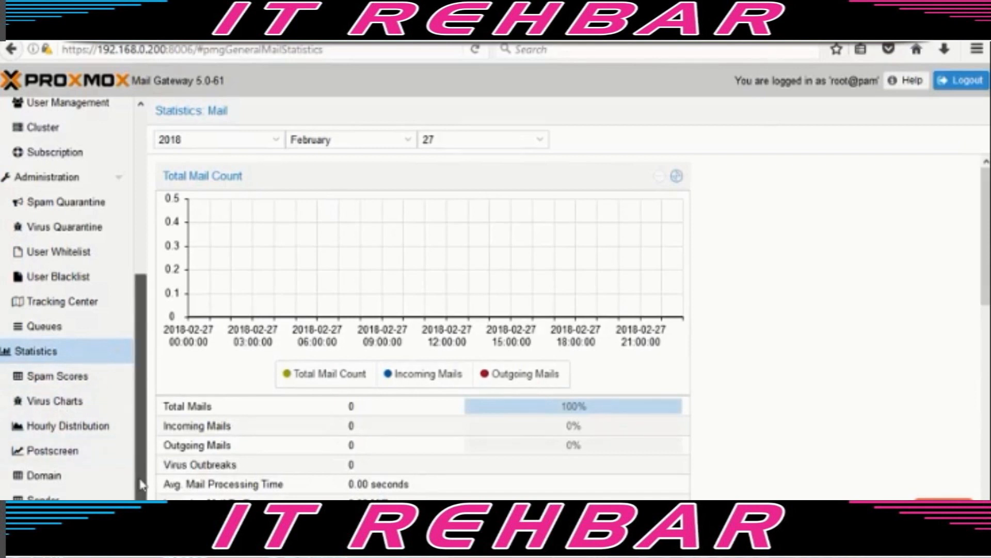
pyautogui.moveTo(142, 484); pyautogui.dragTo(148, 289)
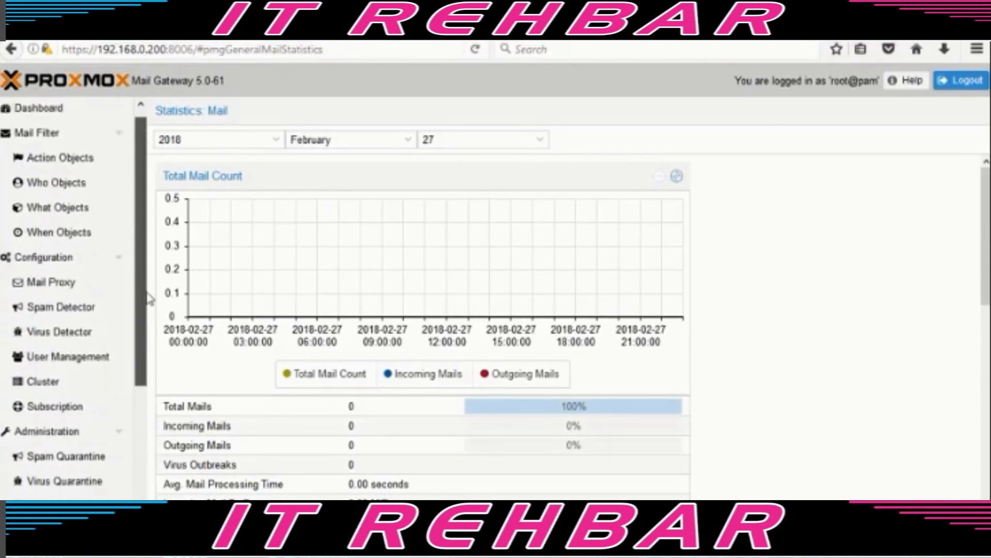
pyautogui.click(40, 110)
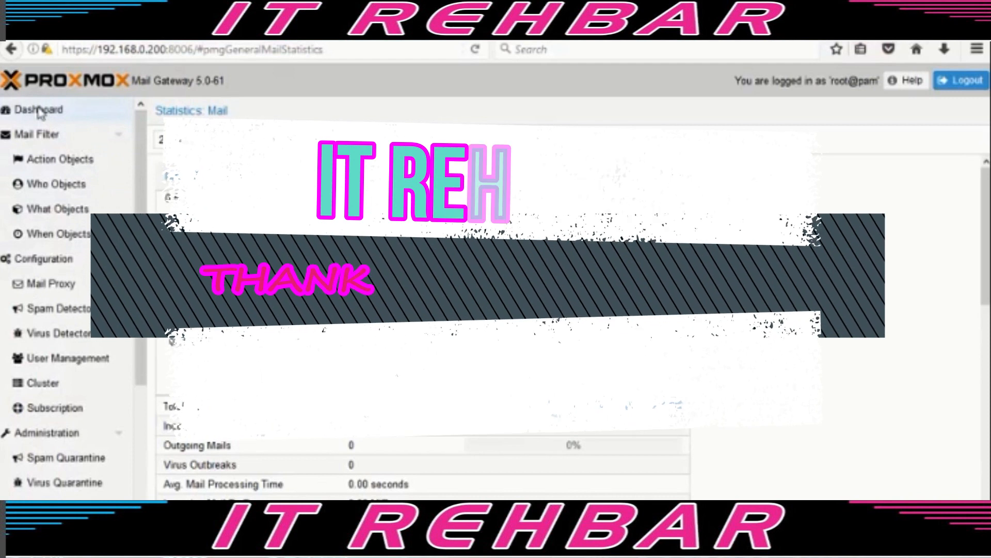